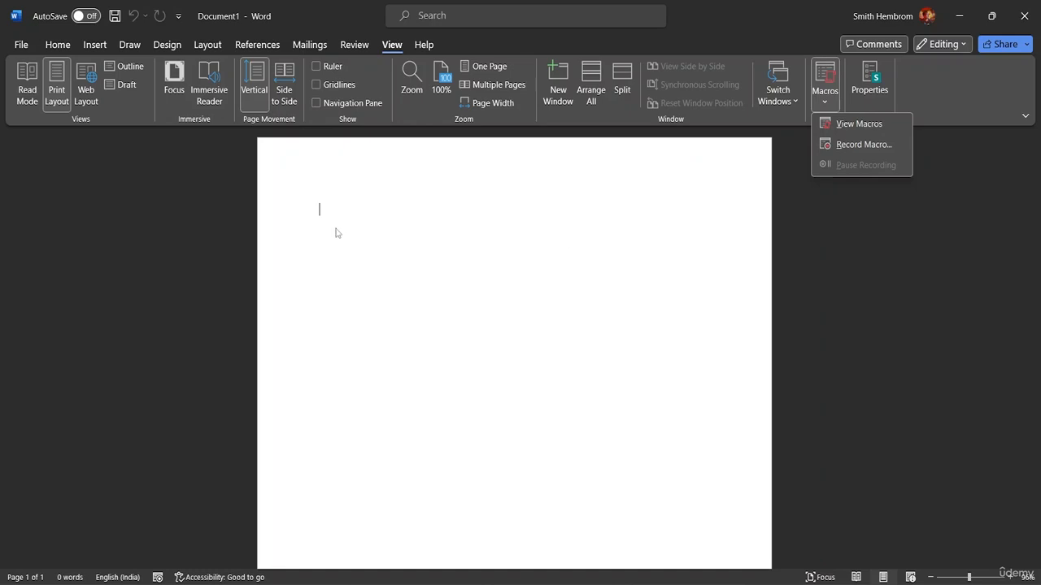
- Try to record a macro named Class Project Format and assign it to a keyboard shortcut
{"action": "left_click", "coordinate": [796, 195]}
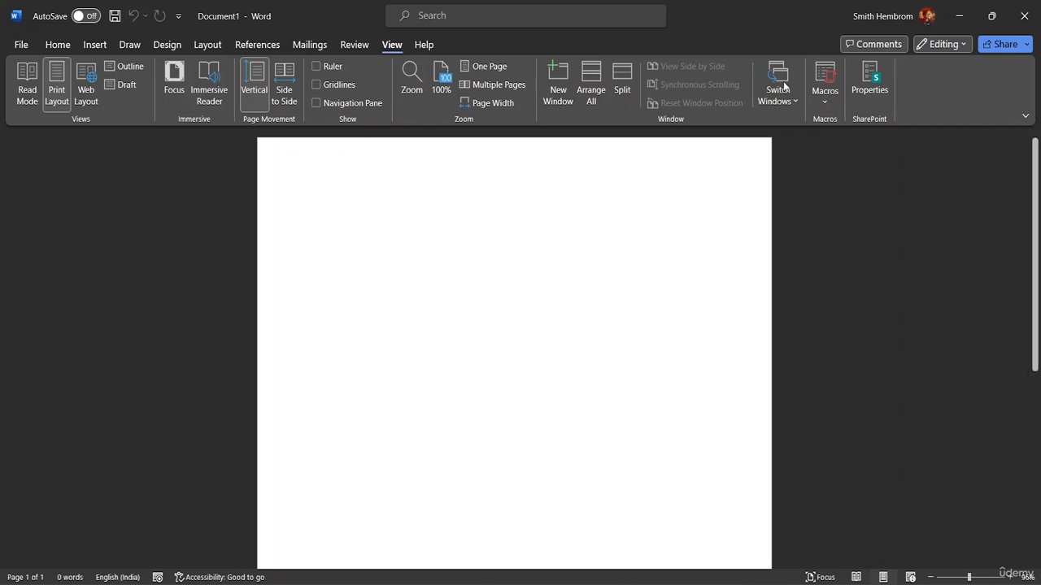
{"action": "left_click", "coordinate": [826, 104]}
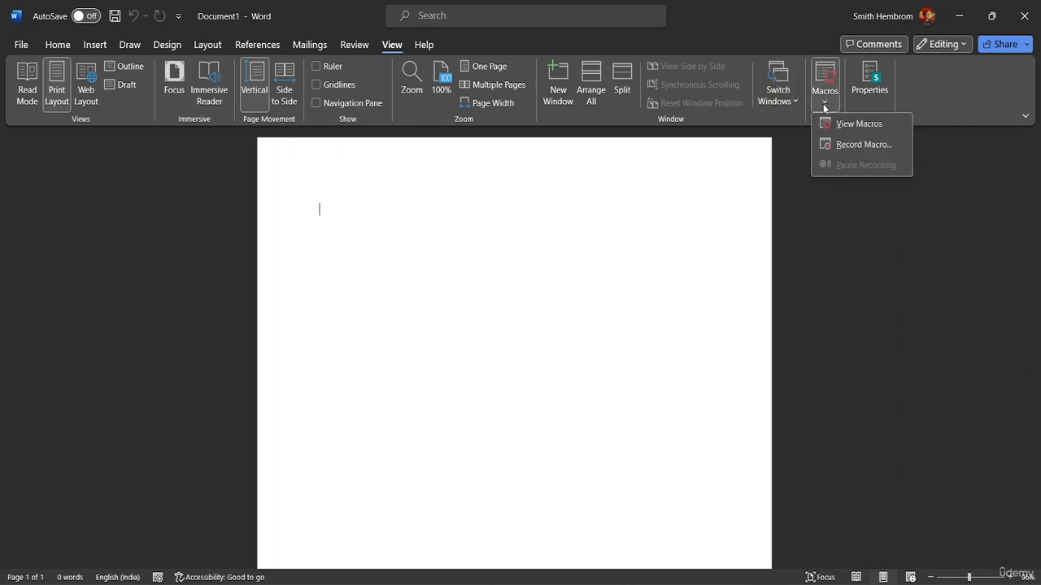
{"action": "left_click", "coordinate": [831, 146]}
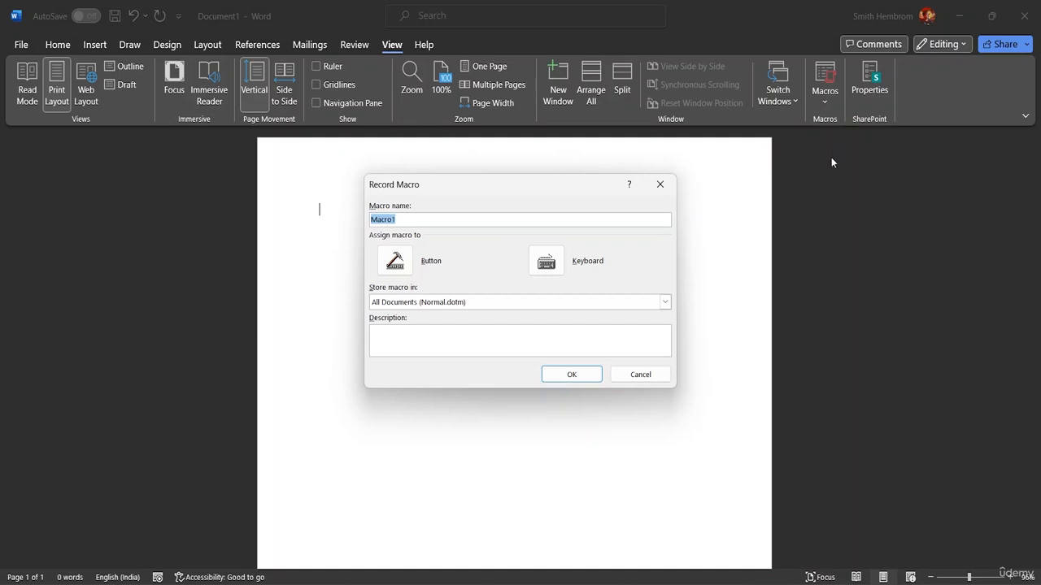
{"action": "left_click", "coordinate": [402, 221]}
{"action": "key", "text": "BackSpace"}
{"action": "key", "text": "BackSpace"}
{"action": "key", "text": "BackSpace"}
{"action": "key", "text": "BackSpace"}
{"action": "key", "text": "BackSpace"}
{"action": "key", "text": "BackSpace"}
{"action": "type", "text": "CC"}
{"action": "key", "text": "BackSpace"}
{"action": "type", "text": "ls"}
{"action": "key", "text": "BackSpace"}
{"action": "type", "text": "ass Project Formaa"}
{"action": "key", "text": "BackSpace"}
{"action": "type", "text": "t"}
{"action": "left_click", "coordinate": [545, 261]}
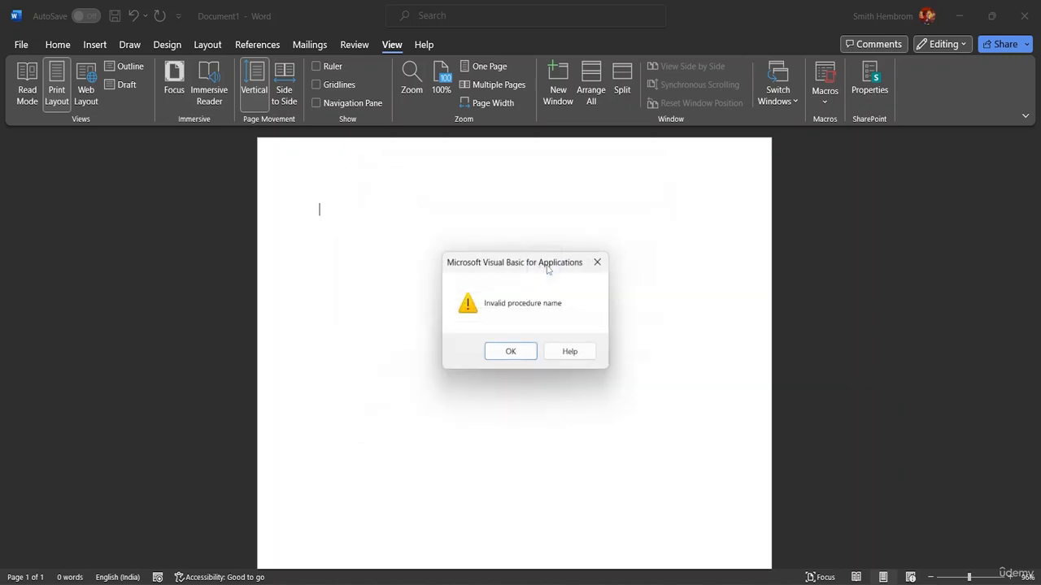
{"action": "left_click", "coordinate": [519, 353]}
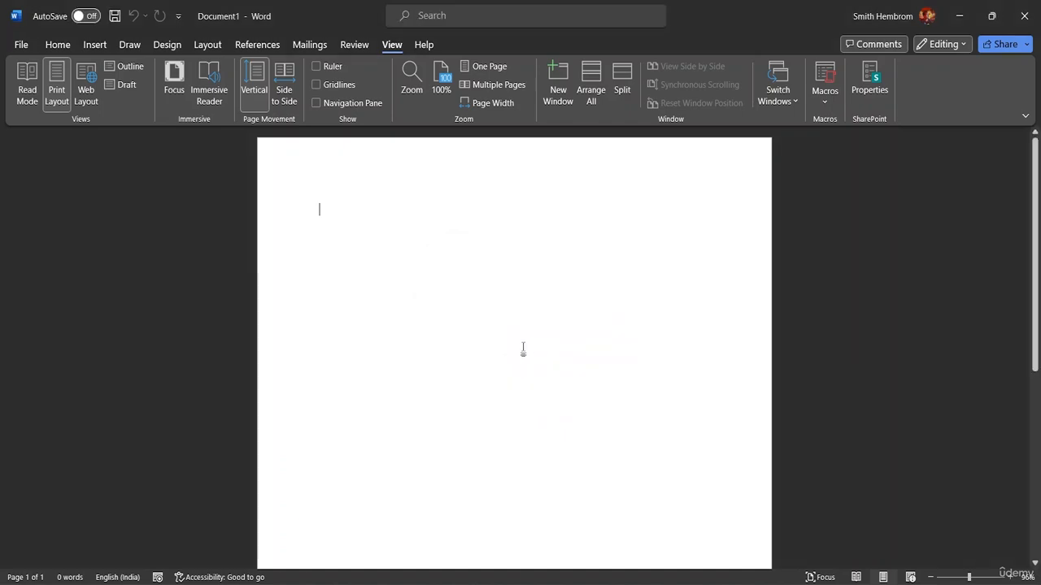
- Start recording a macro named Macro1 and assign it the keyboard shortcut Ctrl+Shift+C
{"action": "left_click", "coordinate": [821, 103]}
{"action": "left_click", "coordinate": [852, 144]}
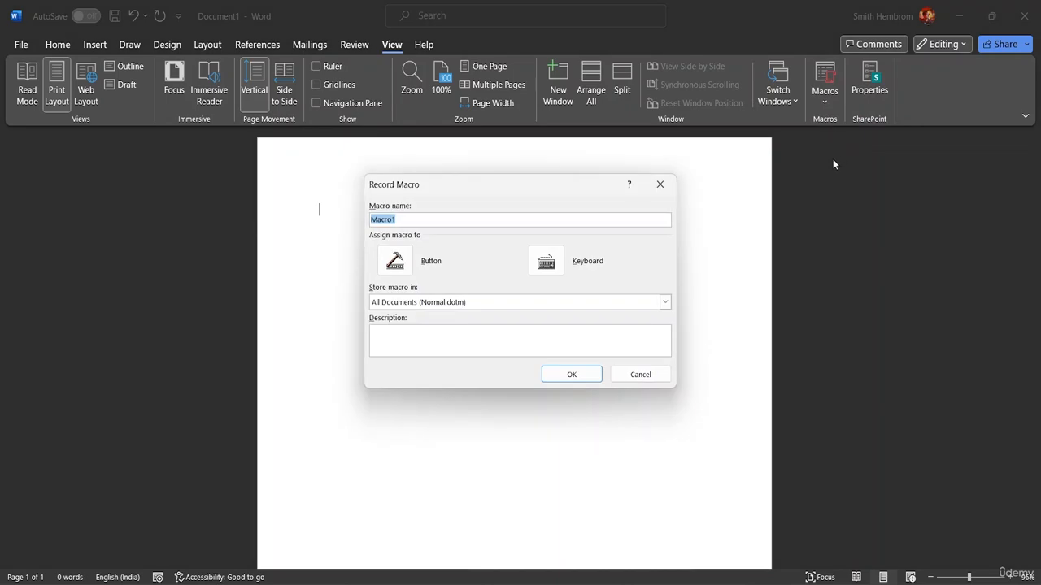
{"action": "left_click", "coordinate": [409, 222]}
{"action": "left_click", "coordinate": [553, 262]}
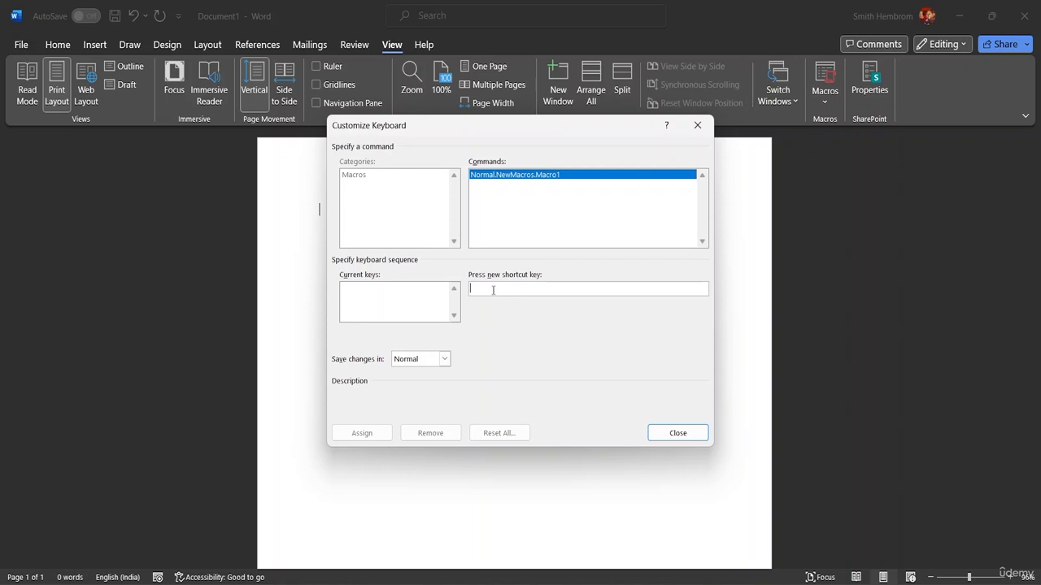
{"action": "key", "text": "ctrl+shift+c"}
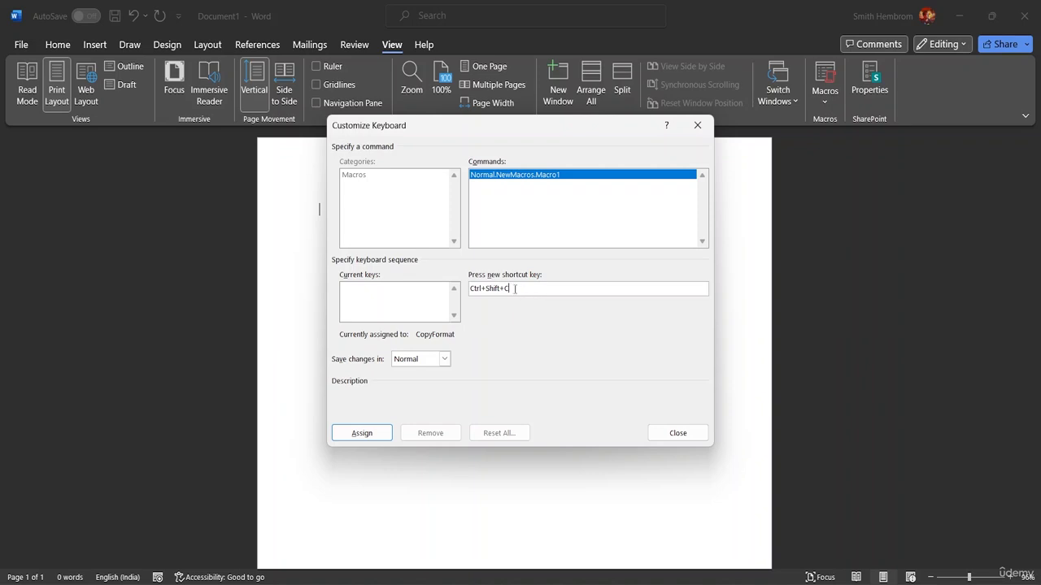
{"action": "left_click", "coordinate": [361, 432]}
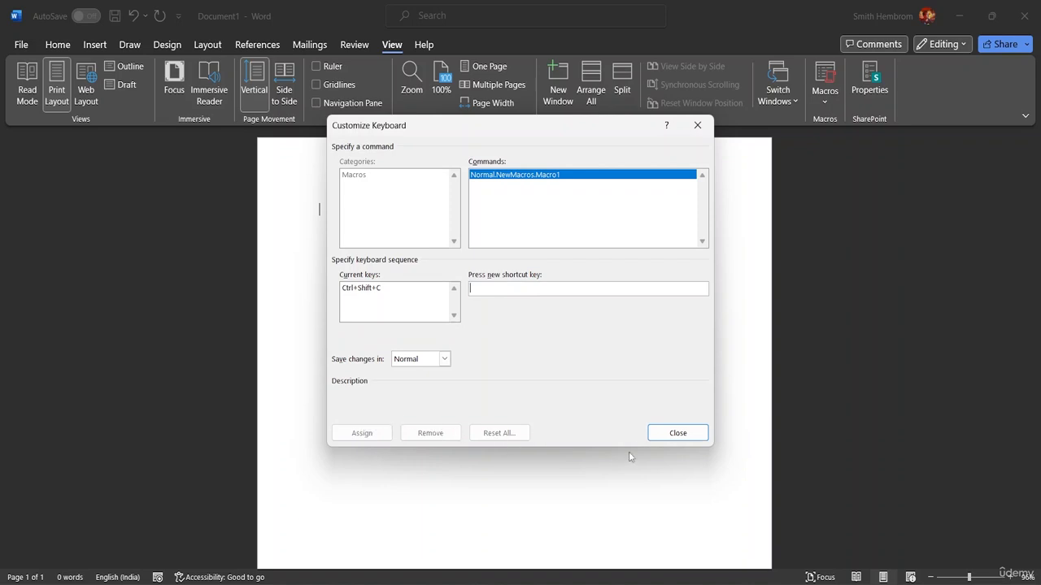
{"action": "left_click", "coordinate": [674, 434]}
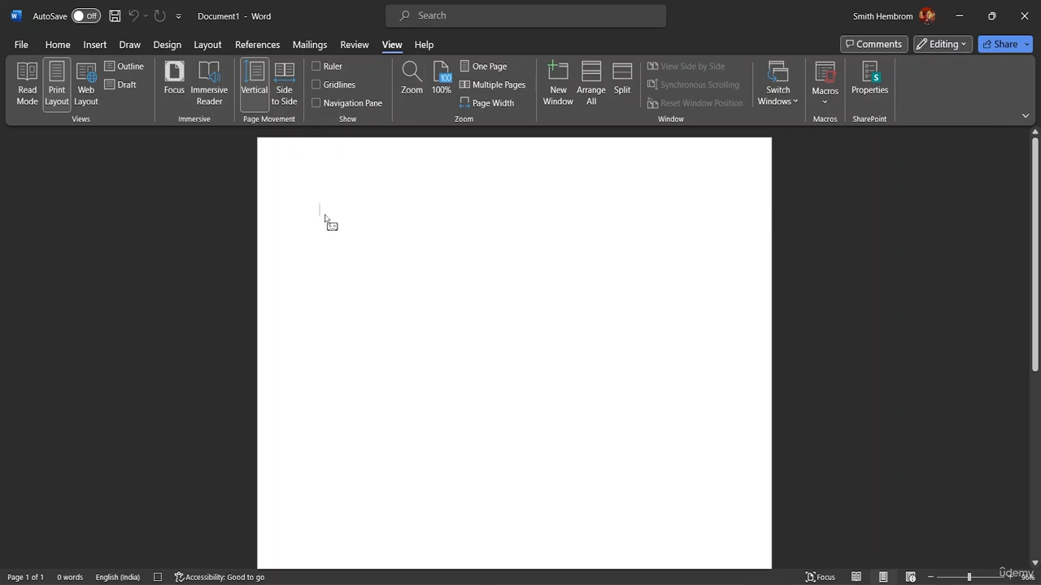
- Type the heading Description: and start a new line
{"action": "type", "text": "Desc"}
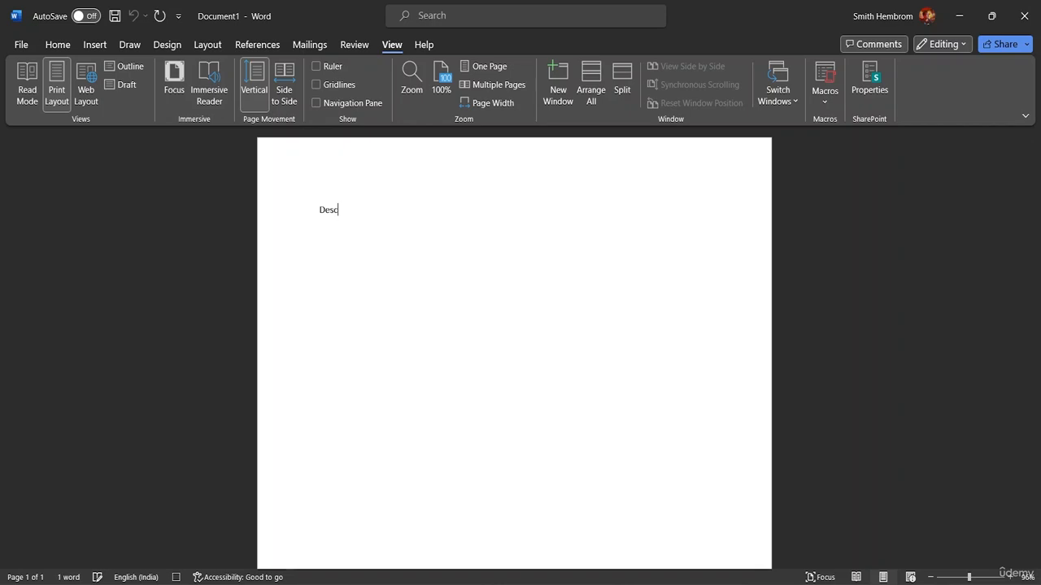
{"action": "type", "text": "ription:"}
{"action": "key", "text": "Return"}
- Type the lines Step-1, Step-2, Step -3, Step- 4 and Step- 5 on separate lines
{"action": "type", "text": "Skt"}
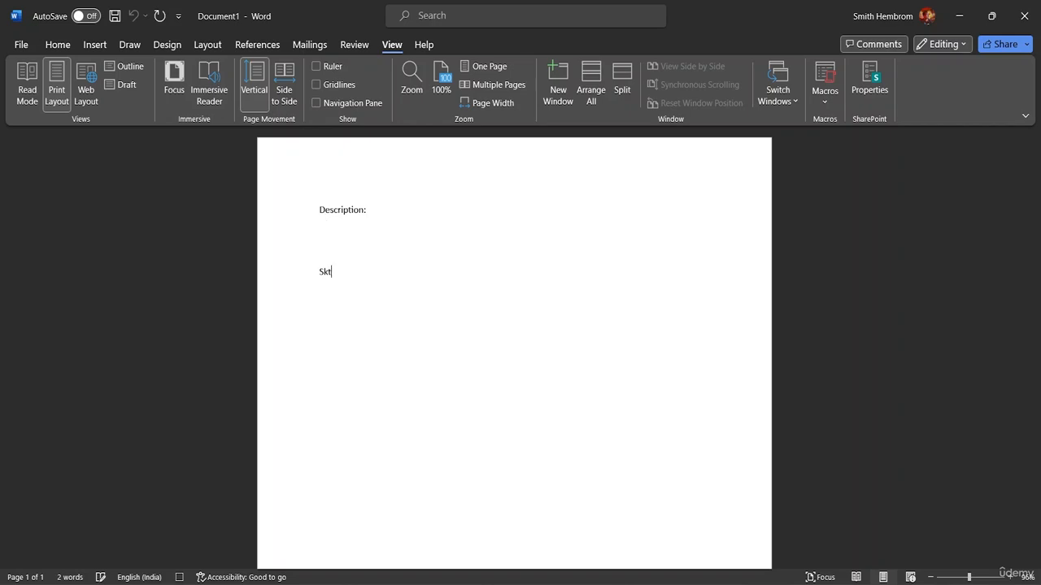
{"action": "key", "text": "BackSpace"}
{"action": "key", "text": "BackSpace"}
{"action": "type", "text": "tep-1"}
{"action": "key", "text": "Return"}
{"action": "type", "text": "Step-2"}
{"action": "key", "text": "Return"}
{"action": "type", "text": "Step -3 Step-5"}
{"action": "key", "text": "BackSpace"}
{"action": "type", "text": "4"}
{"action": "key", "text": "BackSpace"}
{"action": "type", "text": "4"}
{"action": "key", "text": "Return"}
{"action": "type", "text": "Step- 5"}
{"action": "key", "text": "Return"}
{"action": "key", "text": "Return"}
- Add a blank line and type the heading Outcome: followed by a new line
{"action": "type", "text": "Outxc"}
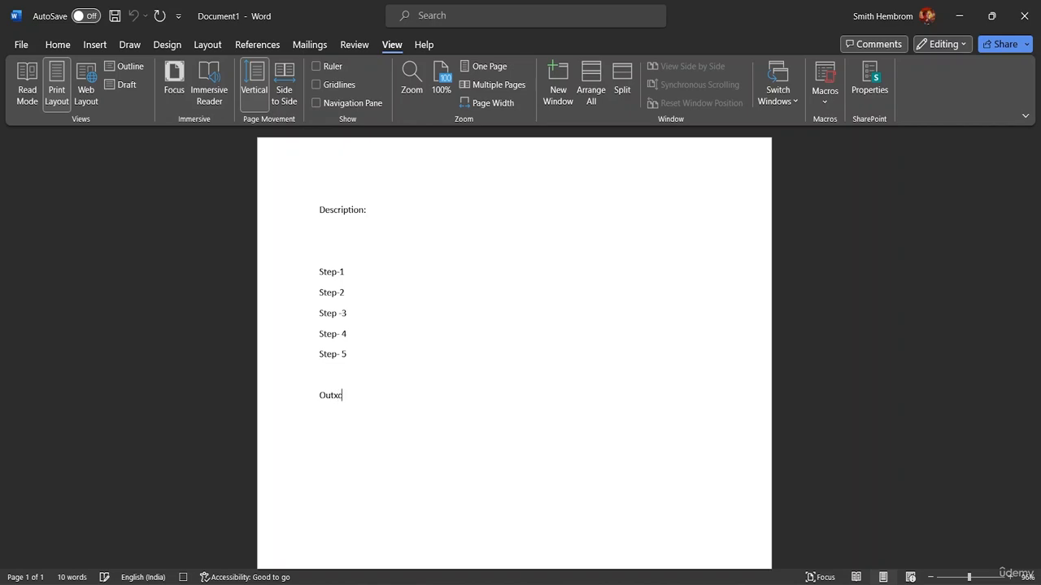
{"action": "key", "text": "BackSpace"}
{"action": "type", "text": "ci,e"}
{"action": "key", "text": "BackSpace"}
{"action": "key", "text": "BackSpace"}
{"action": "key", "text": "BackSpace"}
{"action": "key", "text": "BackSpace"}
{"action": "type", "text": "come"}
{"action": "type", "text": ":"}
{"action": "key", "text": "Return"}
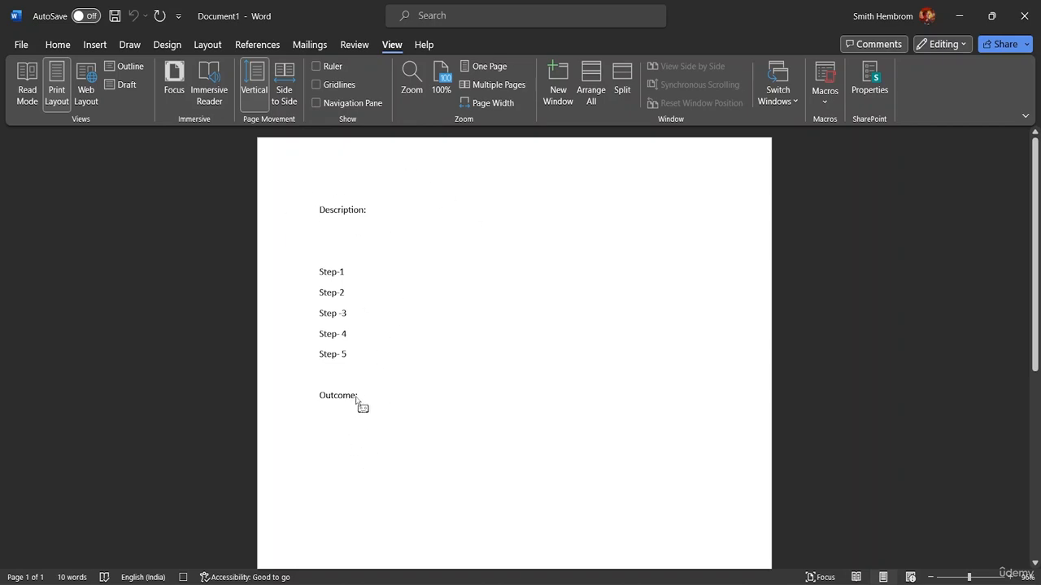
- Select all the template text and set its font size to 18
{"action": "left_click_drag", "start_coordinate": [358, 396], "coordinate": [322, 213]}
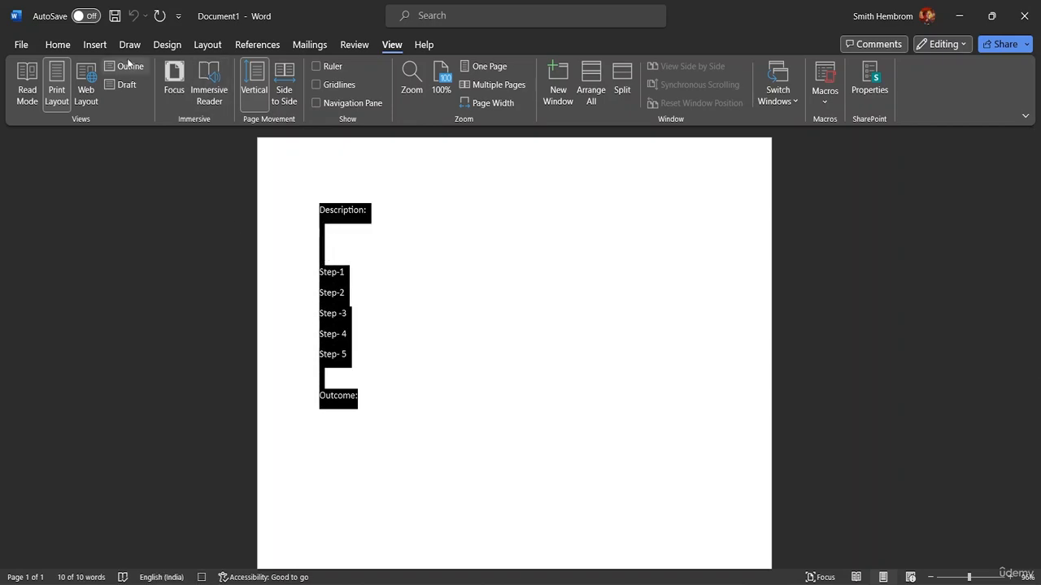
{"action": "left_click", "coordinate": [71, 47]}
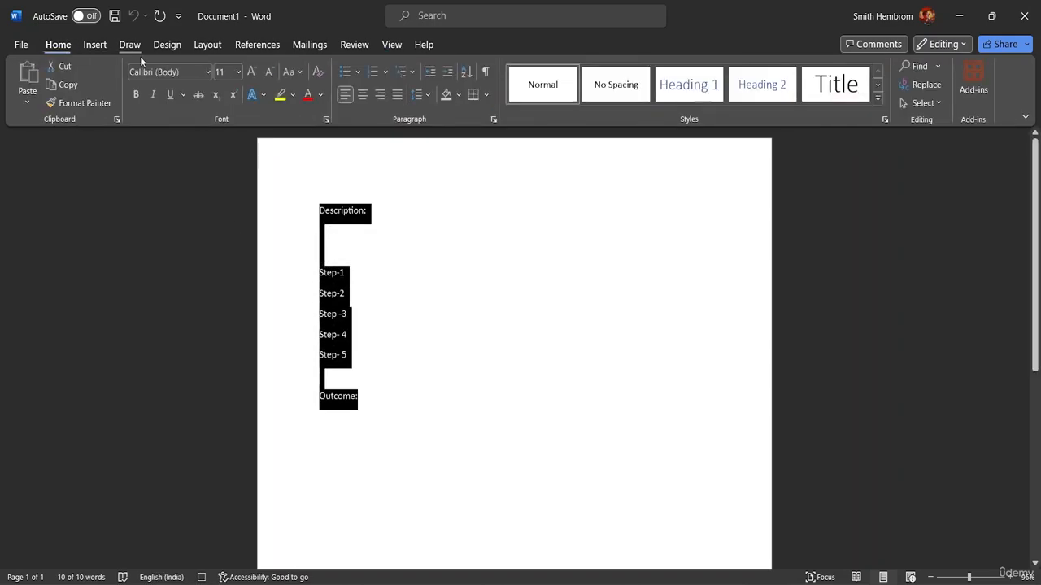
{"action": "left_click", "coordinate": [238, 71]}
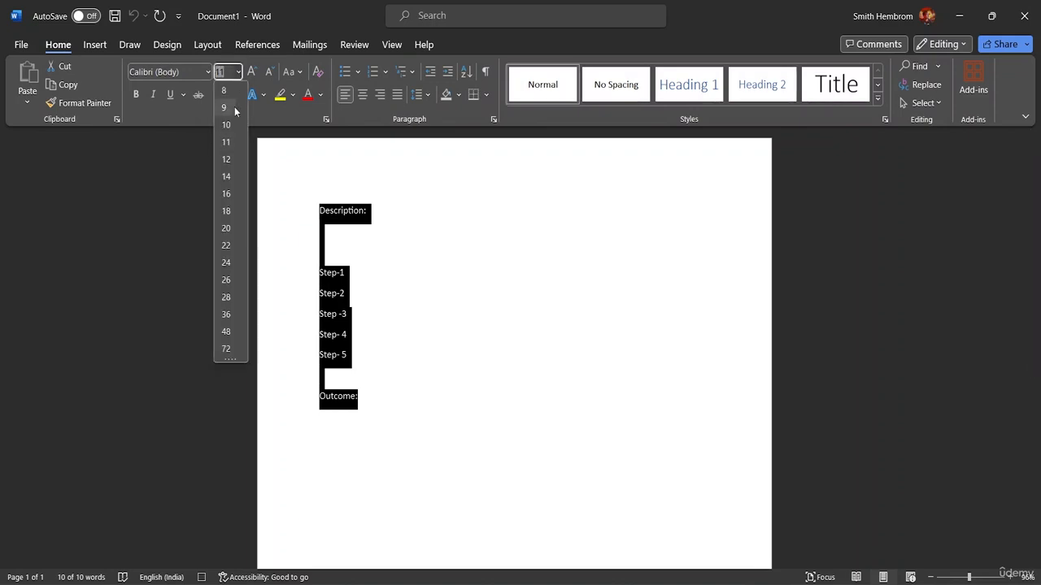
{"action": "left_click", "coordinate": [226, 211]}
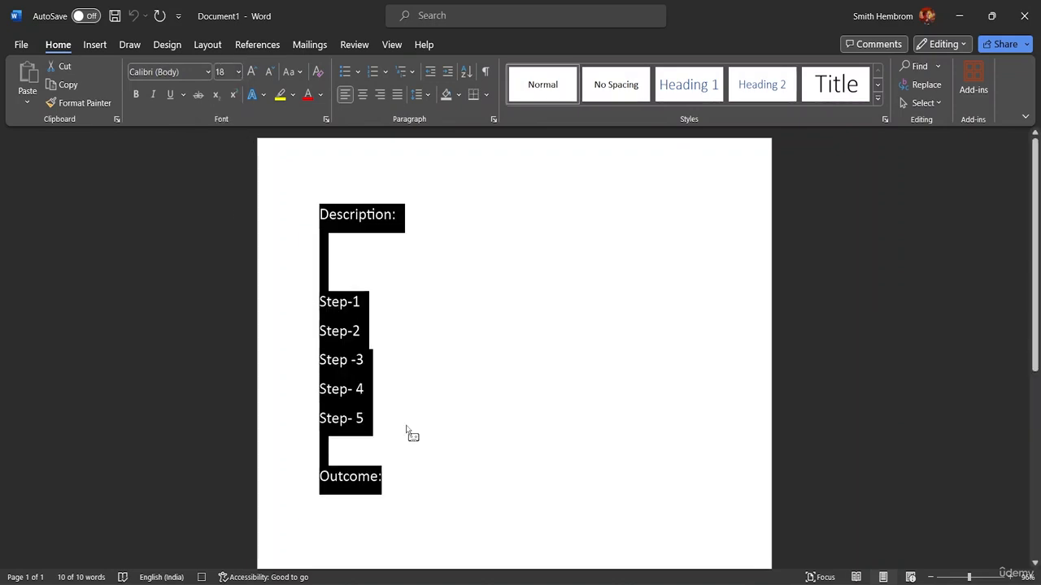
{"action": "left_click", "coordinate": [392, 481]}
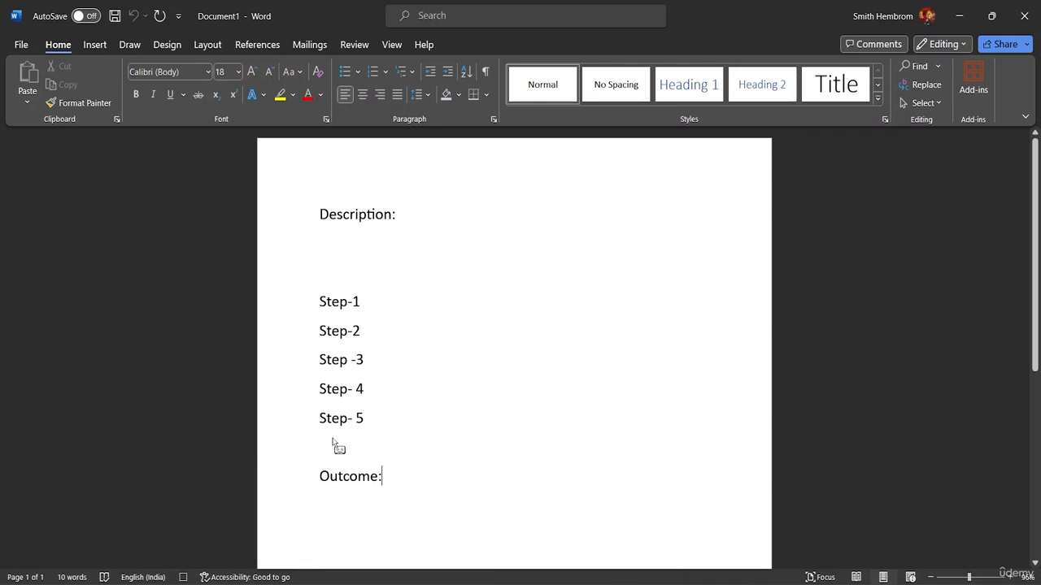
- Remove one blank line between the Description: heading and Step-1
{"action": "left_click", "coordinate": [328, 287]}
{"action": "key", "text": "BackSpace"}
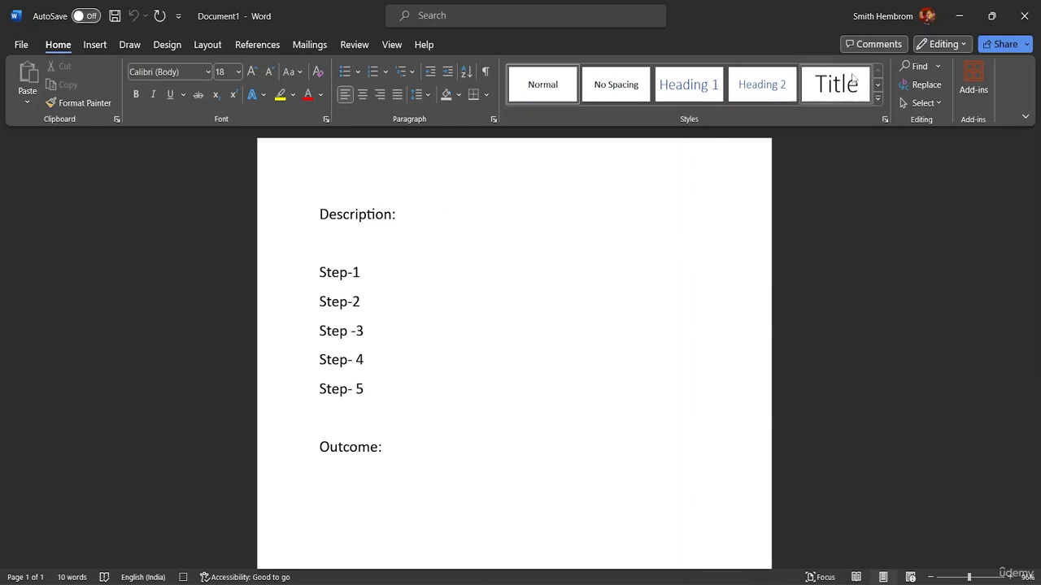
- Stop the macro recording
{"action": "left_click", "coordinate": [398, 45]}
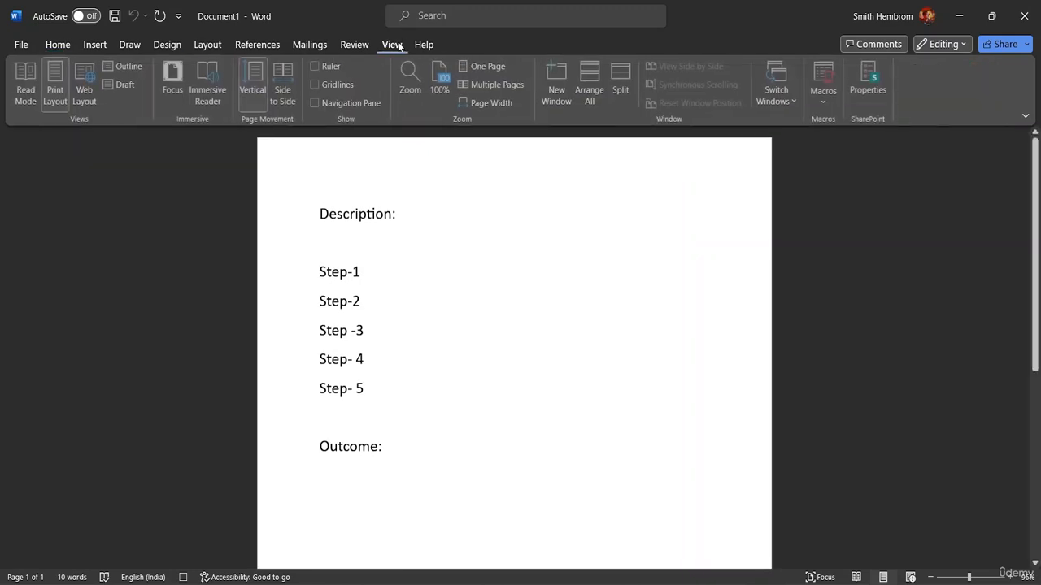
{"action": "left_click", "coordinate": [831, 100]}
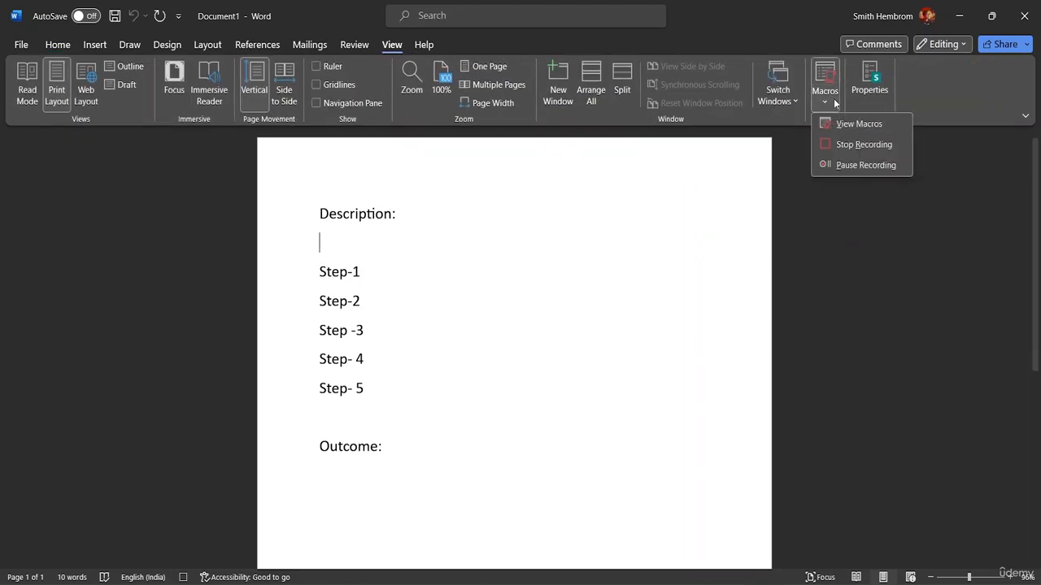
{"action": "left_click", "coordinate": [858, 144]}
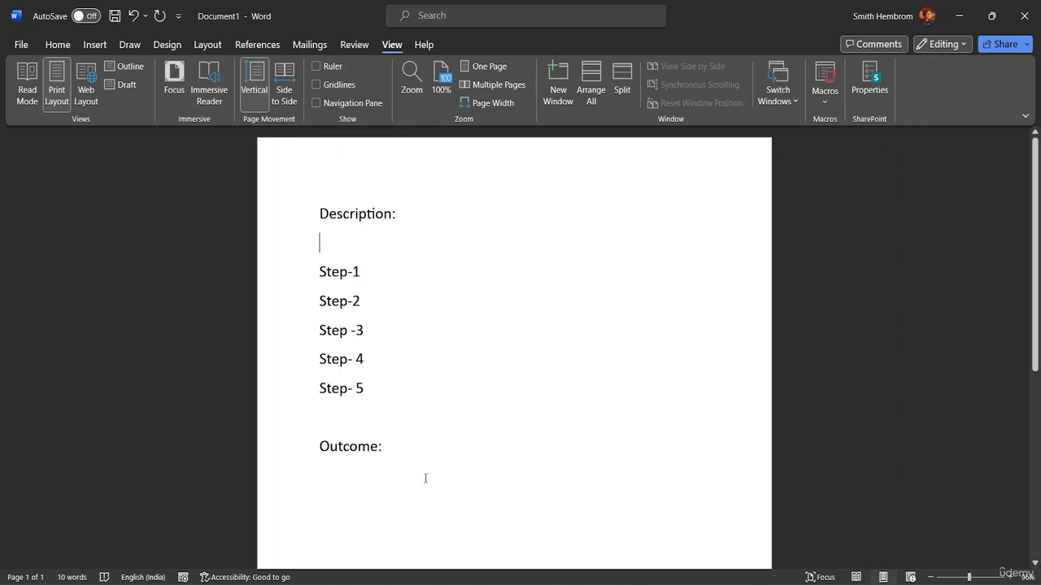
- Select all the text in the document and delete it
{"action": "left_click", "coordinate": [392, 451]}
{"action": "left_click_drag", "start_coordinate": [391, 446], "coordinate": [330, 214]}
{"action": "left_click", "coordinate": [398, 444]}
{"action": "left_click_drag", "start_coordinate": [398, 443], "coordinate": [345, 210]}
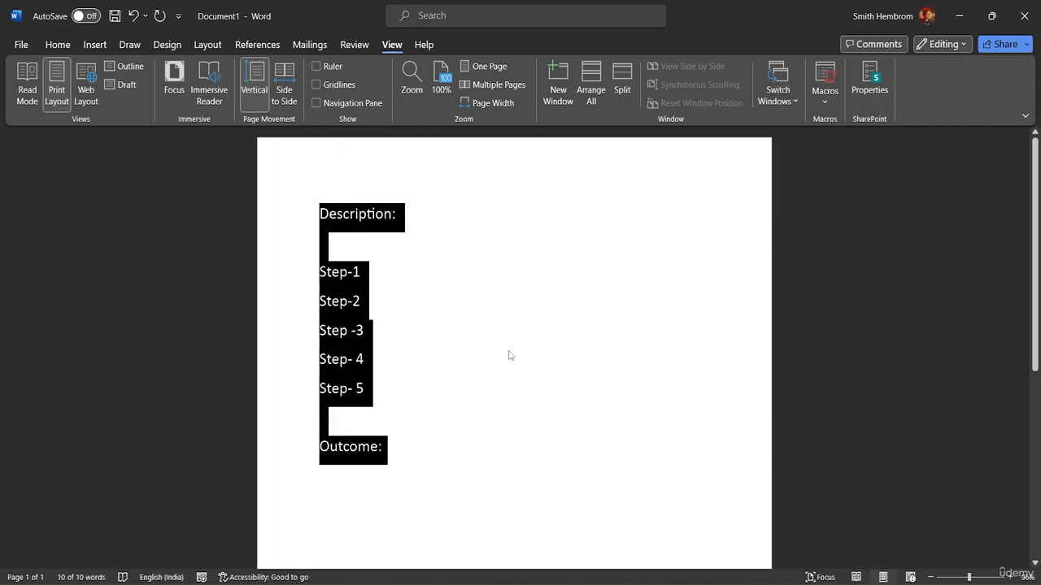
{"action": "key", "text": "ctrl+z"}
{"action": "left_click_drag", "start_coordinate": [388, 478], "coordinate": [308, 204]}
{"action": "key", "text": "ctrl+c"}
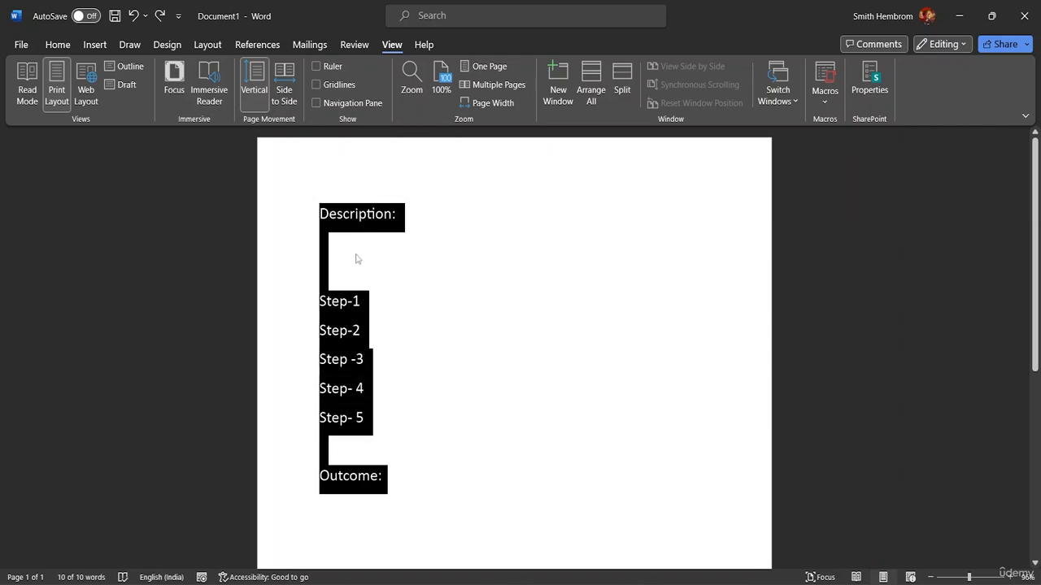
{"action": "key", "text": "Delete"}
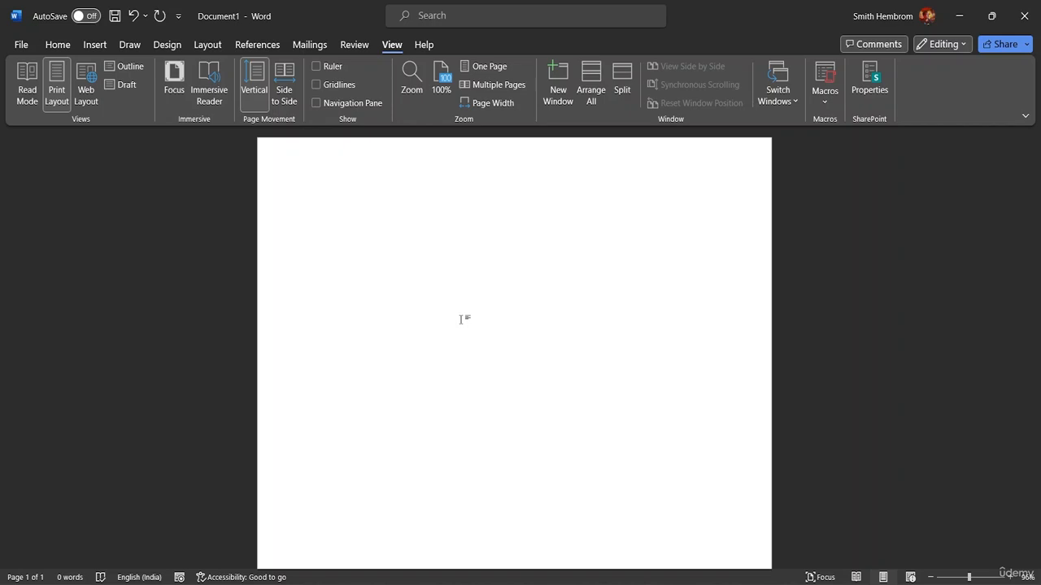
- Run the recorded macro with its keyboard shortcut and dismiss the message
{"action": "key", "text": "ctrl+m"}
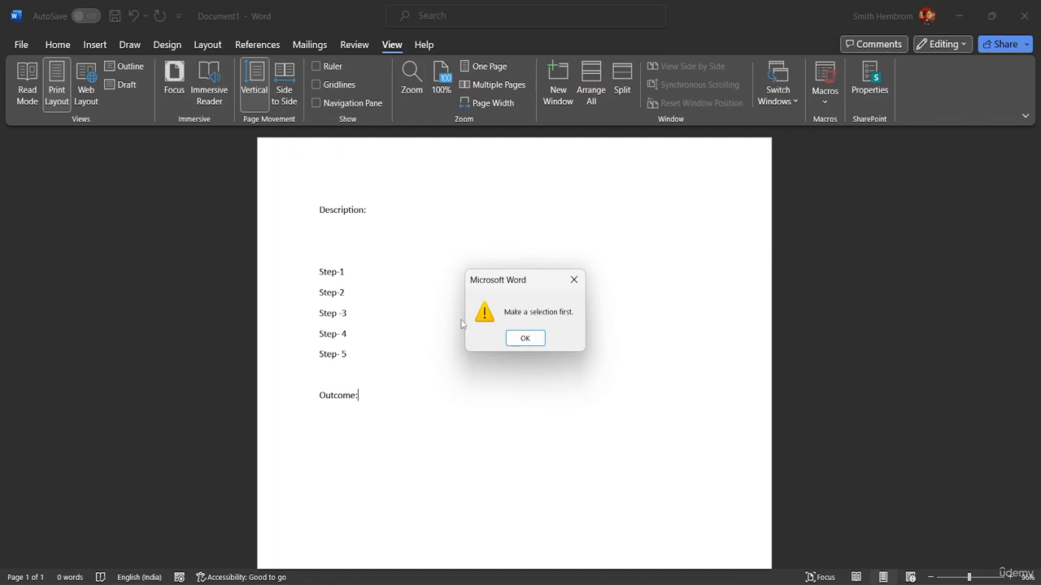
{"action": "left_click", "coordinate": [524, 338]}
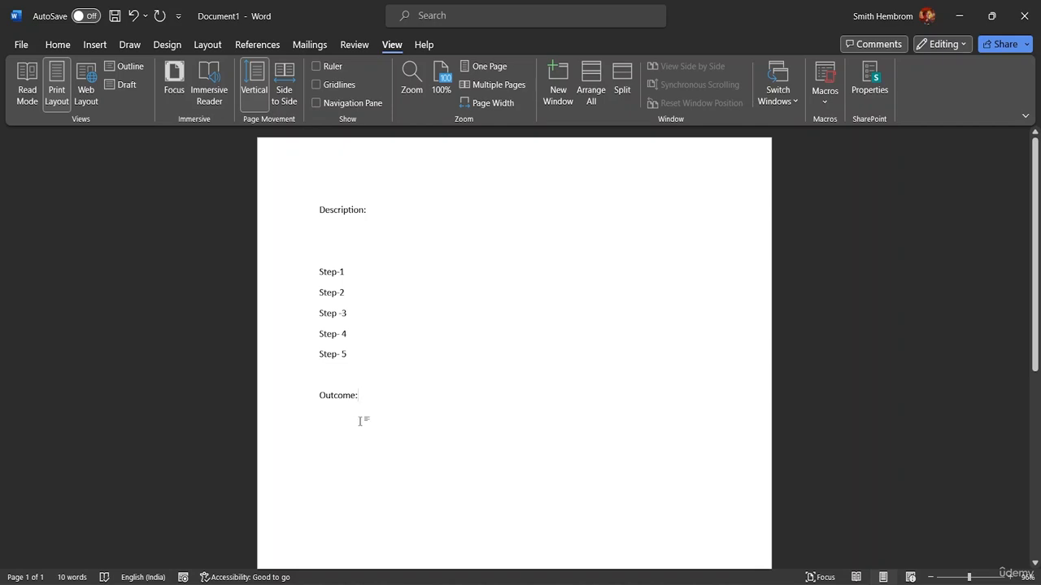
- Paste the clipboard contents twice after the inserted template
{"action": "key", "text": "Return"}
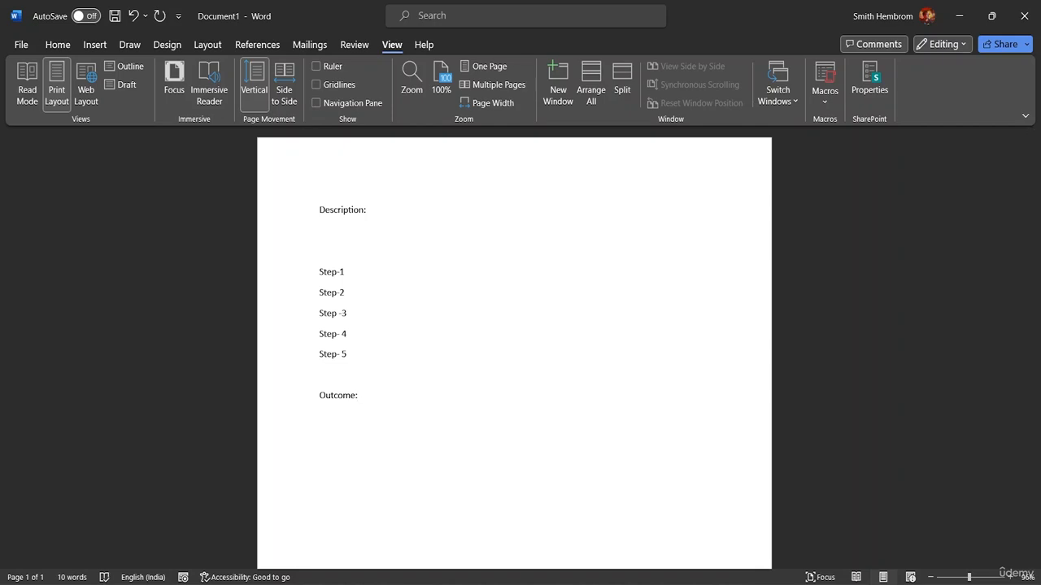
{"action": "key", "text": "ctrl+v"}
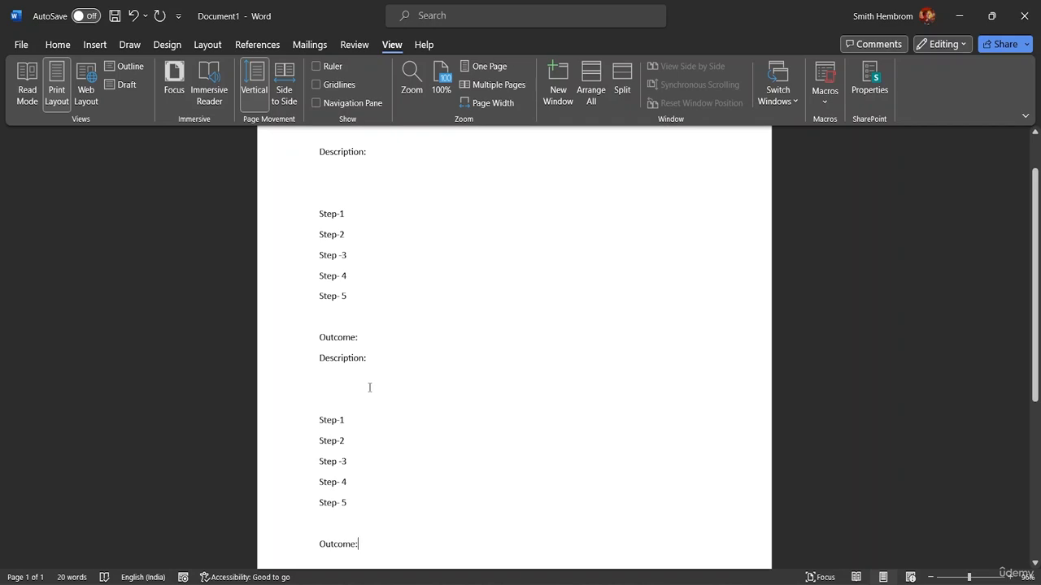
{"action": "key", "text": "ctrl+v"}
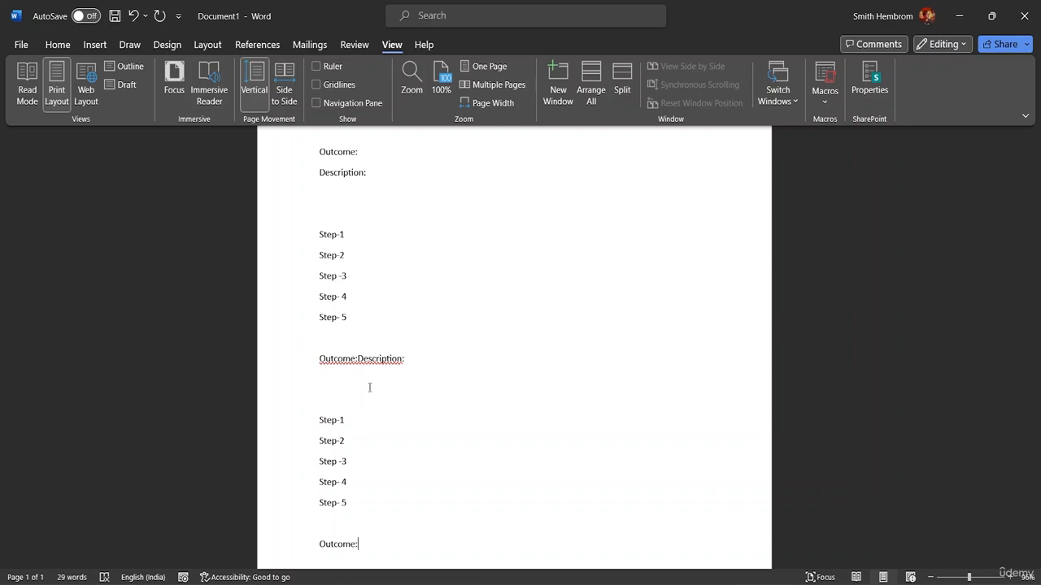
- Delete all the text in the document
{"action": "key", "text": "Return"}
{"action": "key", "text": "BackSpace"}
{"action": "key", "text": "BackSpace"}
{"action": "key", "text": "BackSpace"}
{"action": "key", "text": "BackSpace"}
{"action": "key", "text": "BackSpace"}
{"action": "key", "text": "BackSpace"}
{"action": "key", "text": "BackSpace"}
{"action": "key", "text": "BackSpace"}
{"action": "key", "text": "BackSpace"}
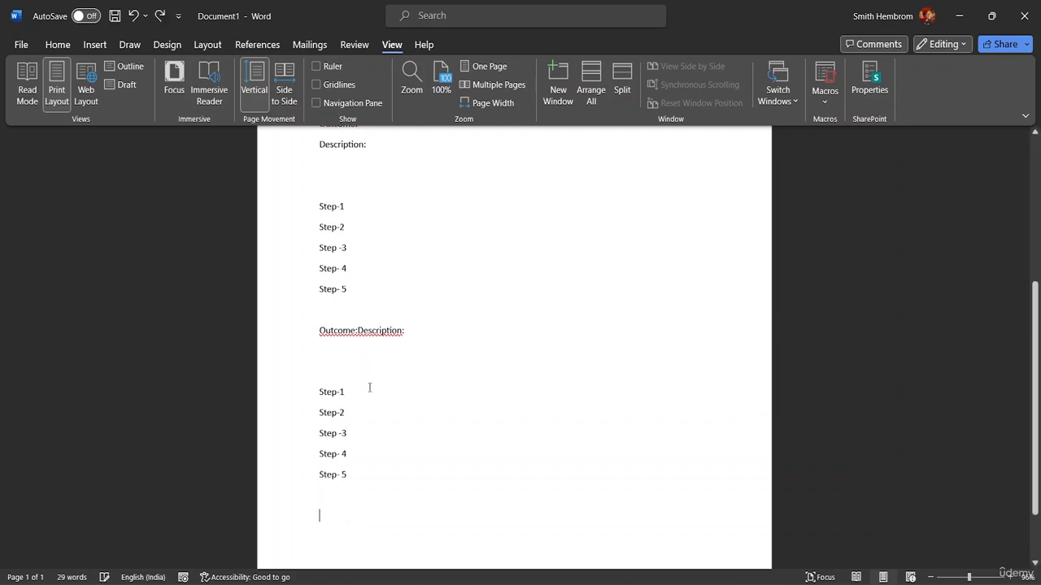
{"action": "key", "text": "BackSpace"}
{"action": "key", "text": "BackSpace"}
{"action": "key", "text": "BackSpace"}
{"action": "key", "text": "BackSpace"}
{"action": "key", "text": "BackSpace"}
{"action": "key", "text": "BackSpace"}
{"action": "key", "text": "BackSpace"}
{"action": "key", "text": "BackSpace"}
{"action": "key", "text": "BackSpace"}
{"action": "key", "text": "BackSpace"}
{"action": "key", "text": "BackSpace"}
{"action": "key", "text": "BackSpace"}
{"action": "key", "text": "BackSpace"}
{"action": "key", "text": "BackSpace"}
{"action": "key", "text": "BackSpace"}
{"action": "key", "text": "BackSpace"}
{"action": "key", "text": "BackSpace"}
{"action": "key", "text": "BackSpace"}
{"action": "key", "text": "BackSpace"}
{"action": "key", "text": "BackSpace"}
{"action": "key", "text": "BackSpace"}
{"action": "key", "text": "BackSpace"}
{"action": "key", "text": "BackSpace"}
{"action": "key", "text": "BackSpace"}
{"action": "key", "text": "BackSpace"}
{"action": "key", "text": "BackSpace"}
{"action": "key", "text": "BackSpace"}
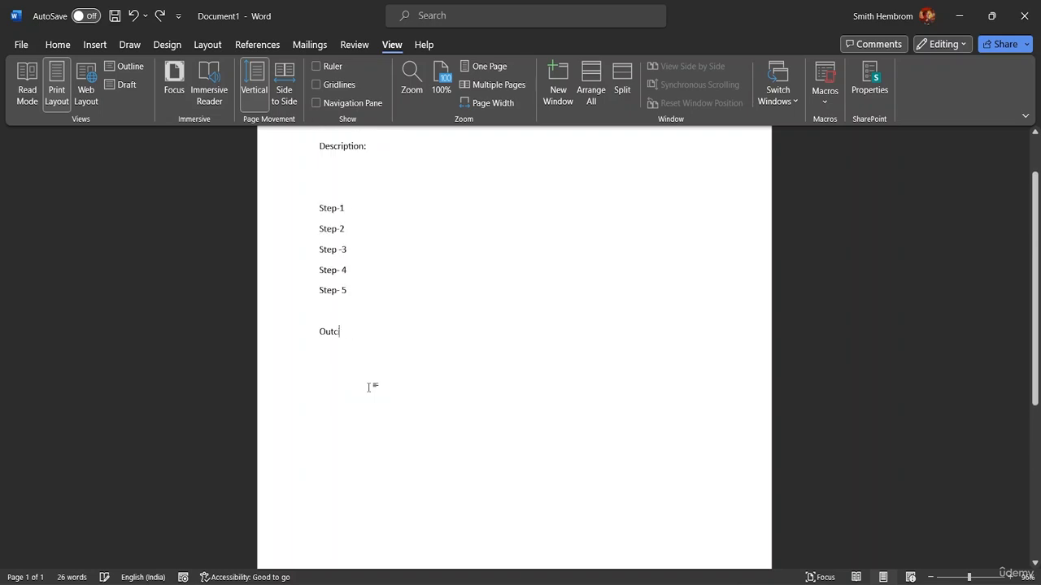
{"action": "key", "text": "BackSpace"}
{"action": "key", "text": "BackSpace"}
{"action": "key", "text": "BackSpace"}
{"action": "key", "text": "BackSpace"}
{"action": "key", "text": "BackSpace"}
{"action": "key", "text": "BackSpace"}
{"action": "key", "text": "BackSpace"}
{"action": "key", "text": "BackSpace"}
{"action": "key", "text": "BackSpace"}
{"action": "key", "text": "BackSpace"}
{"action": "key", "text": "BackSpace"}
{"action": "key", "text": "BackSpace"}
{"action": "key", "text": "BackSpace"}
{"action": "key", "text": "BackSpace"}
{"action": "key", "text": "BackSpace"}
{"action": "key", "text": "BackSpace"}
{"action": "key", "text": "BackSpace"}
{"action": "key", "text": "BackSpace"}
{"action": "key", "text": "BackSpace"}
{"action": "key", "text": "BackSpace"}
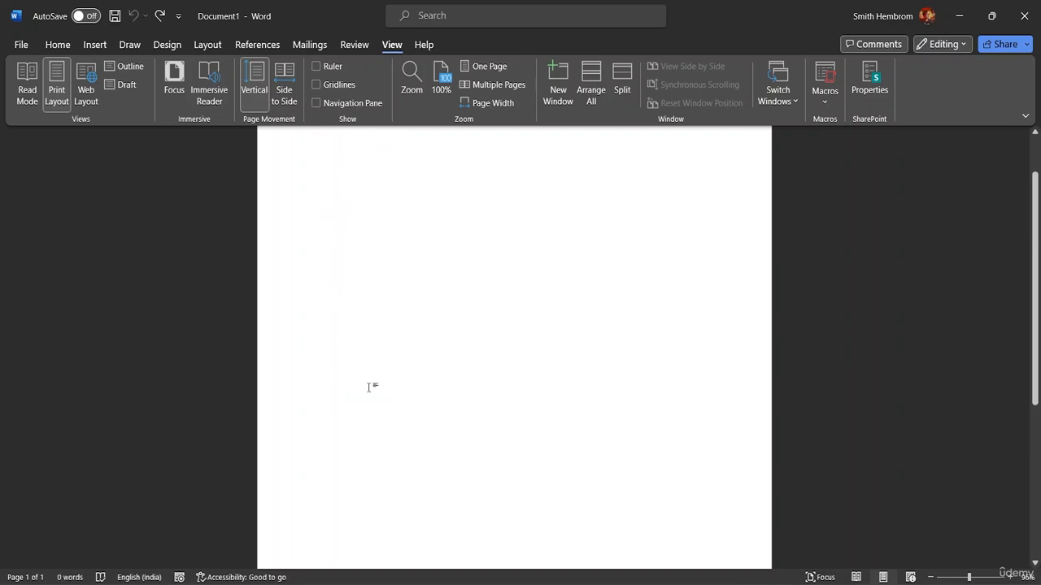
- Open the list of saved macros and close it again
{"action": "left_click", "coordinate": [825, 100]}
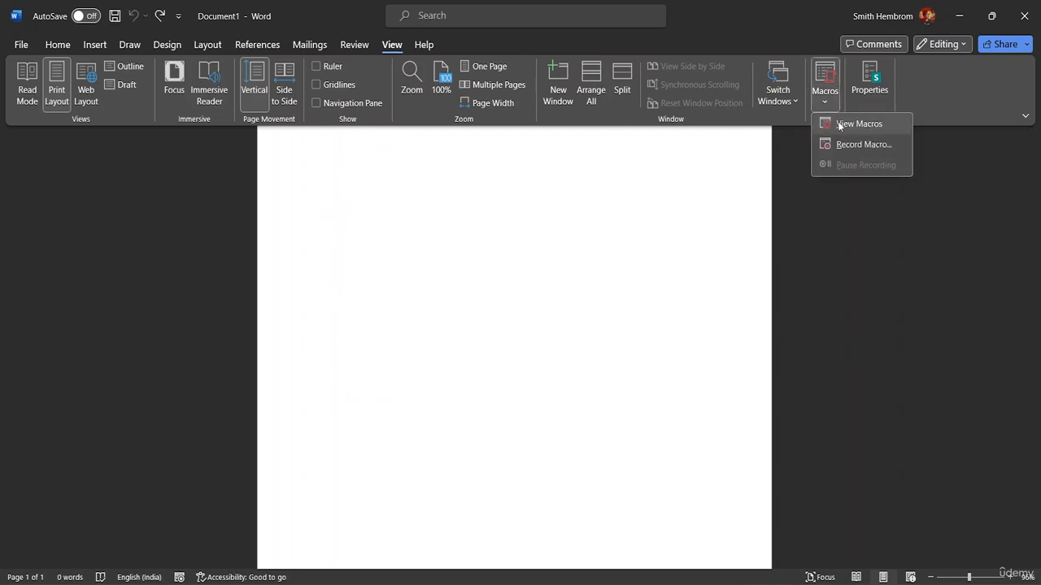
{"action": "left_click", "coordinate": [853, 123]}
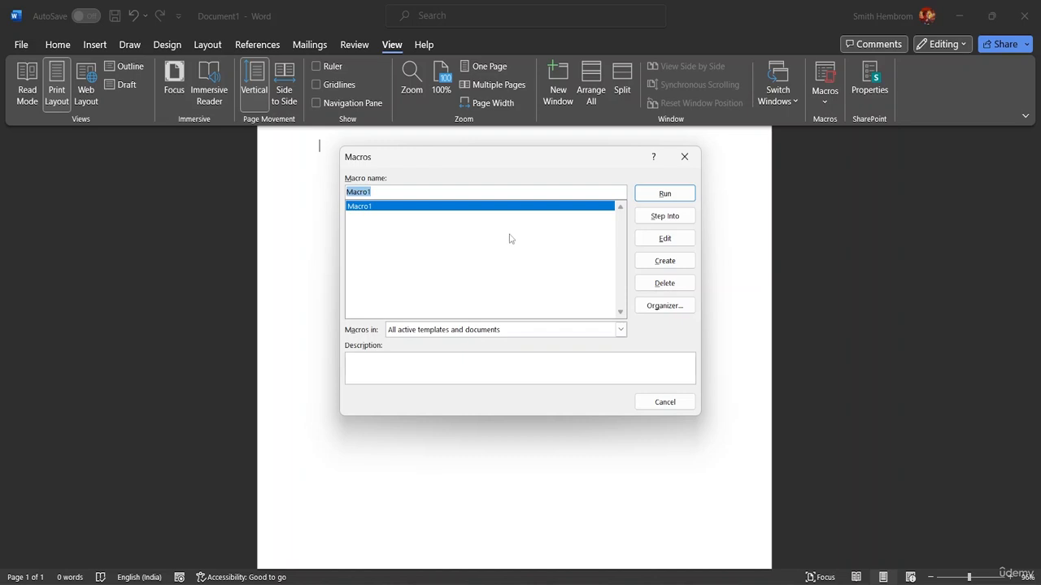
{"action": "left_click", "coordinate": [387, 190]}
{"action": "left_click", "coordinate": [685, 156]}
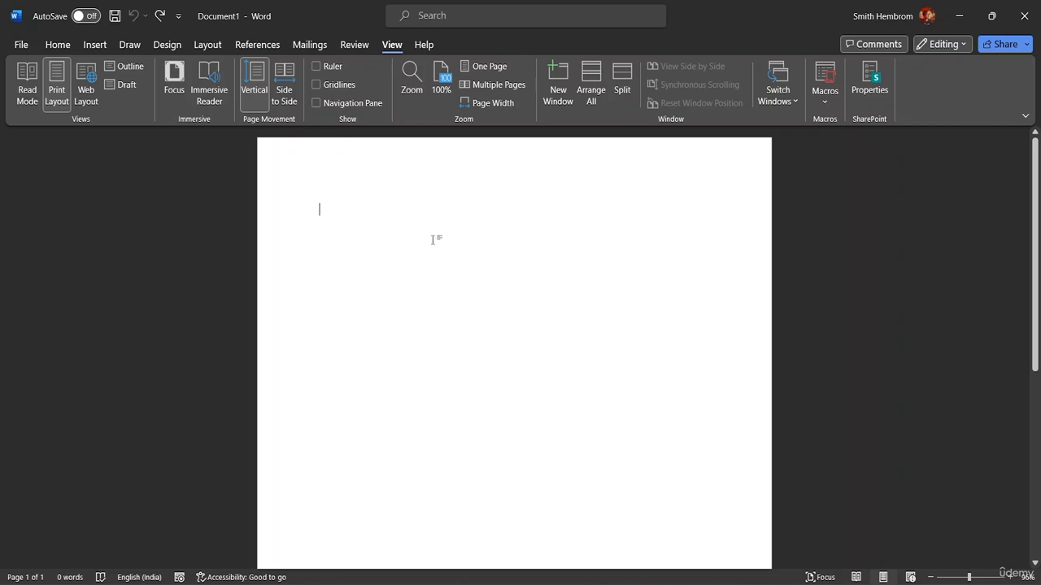
- Type Cakes, Cokes, Pastries, Buns and Bagels on separate lines
{"action": "type", "text": "Cakes"}
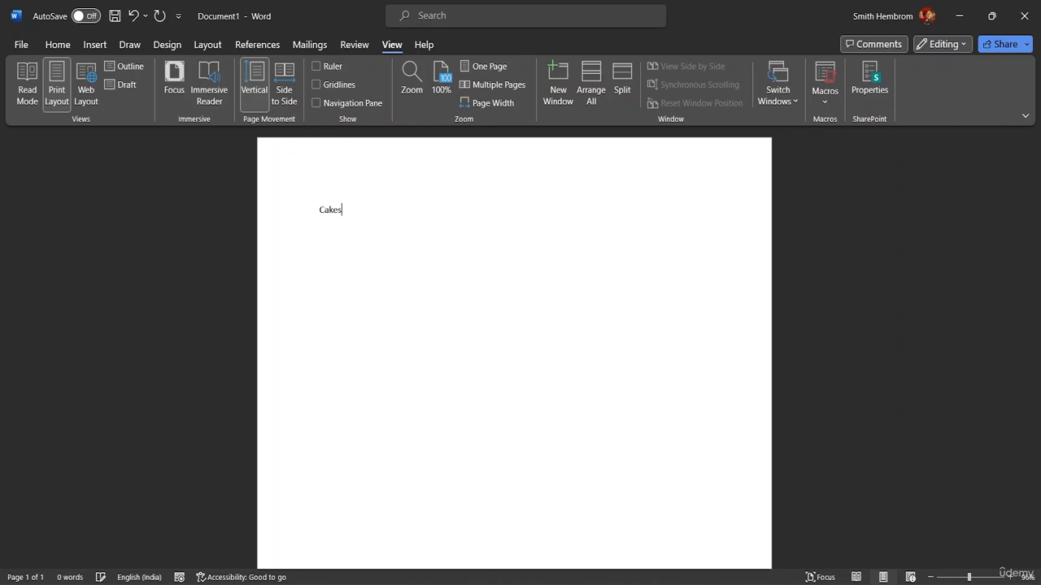
{"action": "key", "text": "Return"}
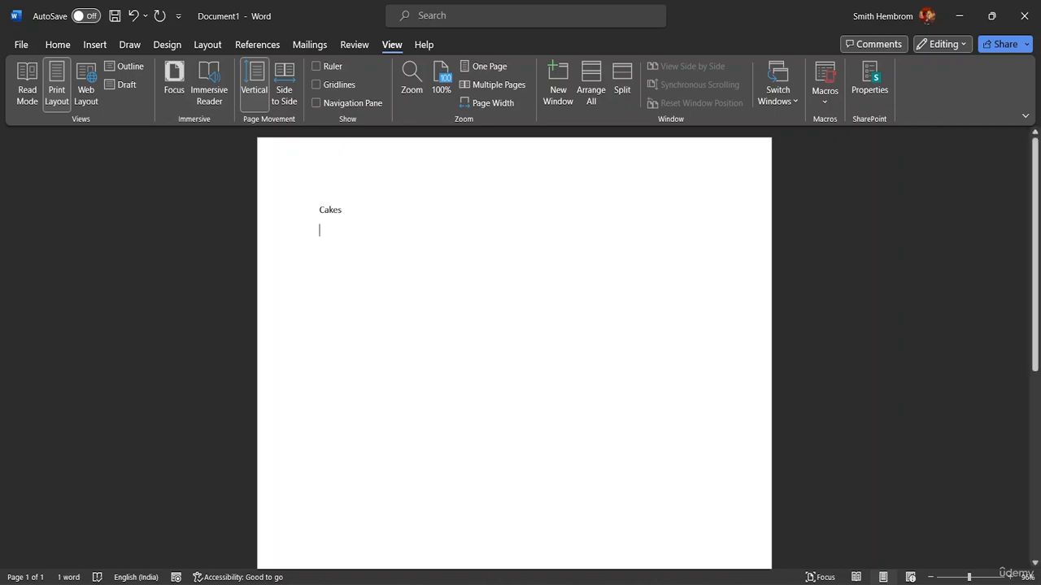
{"action": "type", "text": "Cole"}
{"action": "key", "text": "BackSpace"}
{"action": "key", "text": "BackSpace"}
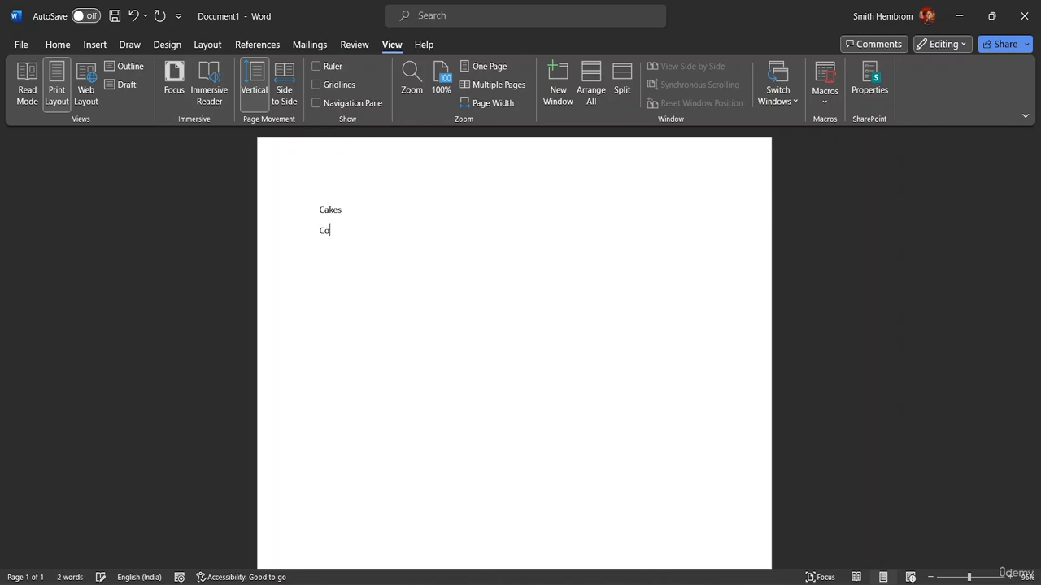
{"action": "type", "text": "kes"}
{"action": "key", "text": "Return"}
{"action": "type", "text": "po"}
{"action": "key", "text": "BackSpace"}
{"action": "key", "text": "BackSpace"}
{"action": "type", "text": "{"}
{"action": "key", "text": "BackSpace"}
{"action": "type", "text": "Pas"}
{"action": "type", "text": "tries "}
{"action": "type", "text": "Buns"}
{"action": "key", "text": "Return"}
{"action": "type", "text": "Bagels "}
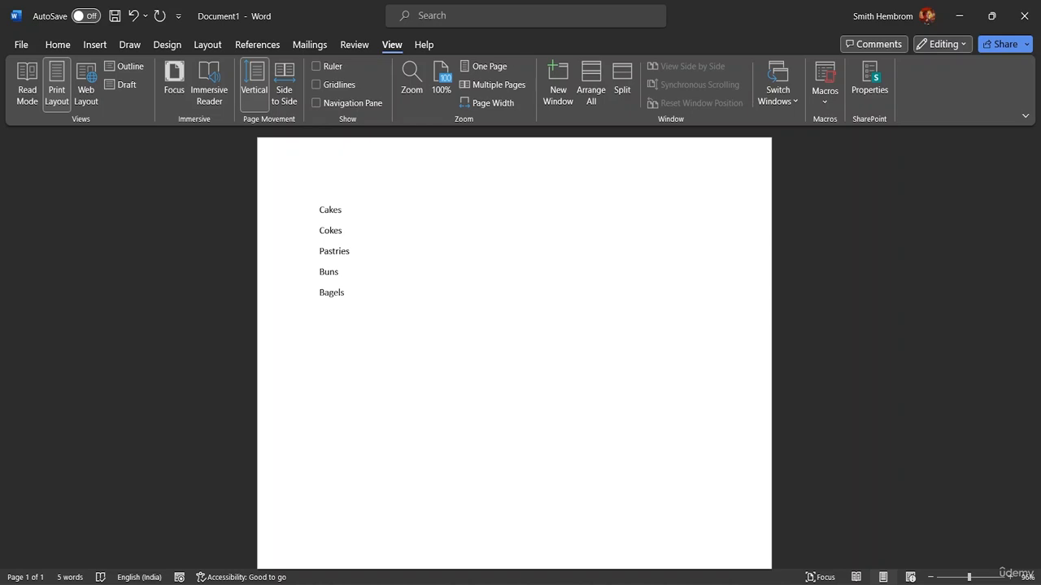
{"action": "type", "text": "Coffe"}
{"action": "type", "text": "s"}
- Add Coffee and Tea as two further lines of the list
{"action": "key", "text": "BackSpace"}
{"action": "key", "text": "BackSpace"}
{"action": "type", "text": "e"}
{"action": "type", "text": "Te"}
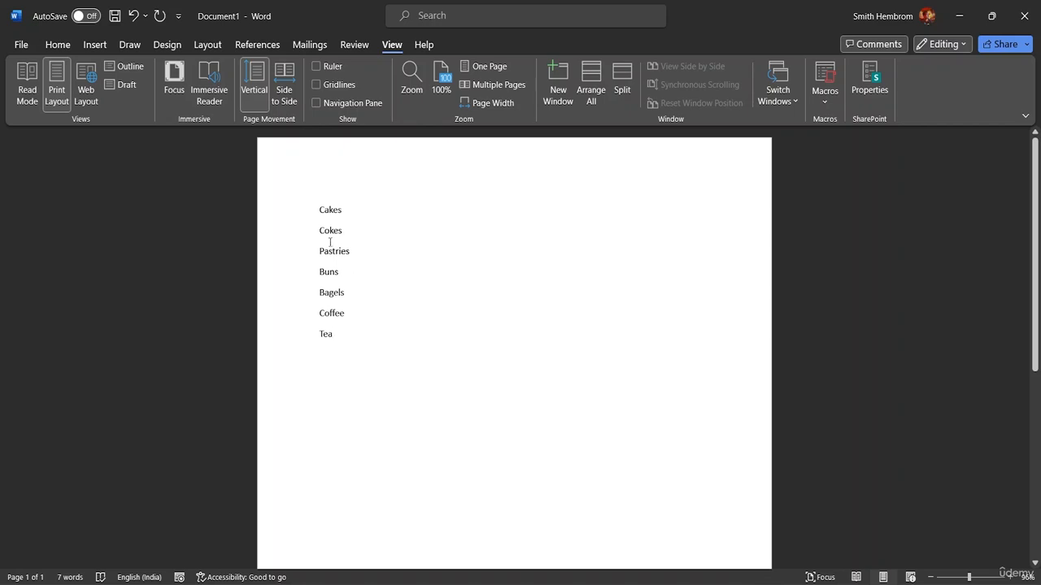
{"action": "key", "text": "ctrl+Home"}
{"action": "type", "text": "("}
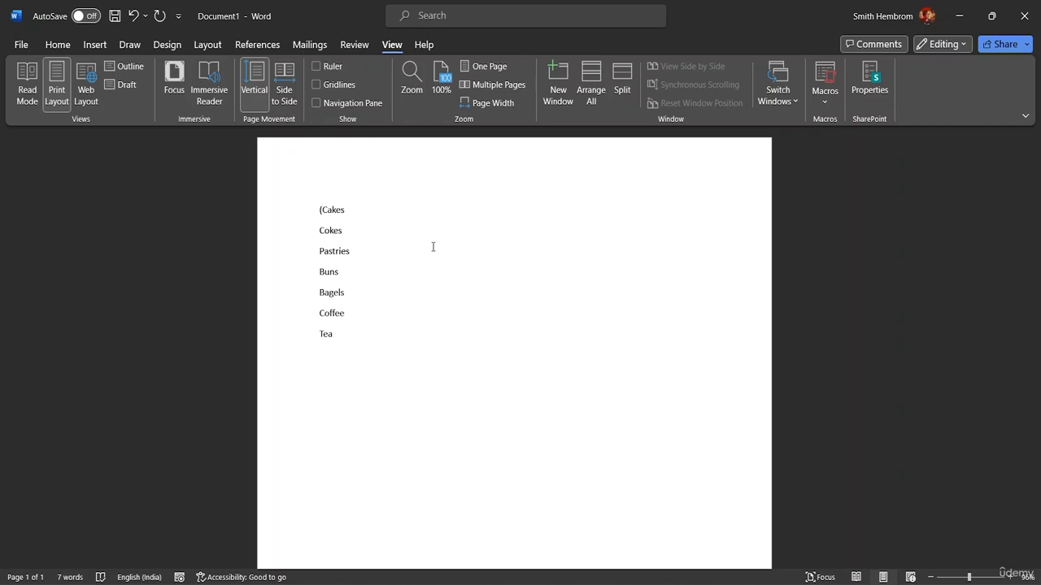
{"action": "left_click", "coordinate": [350, 205]}
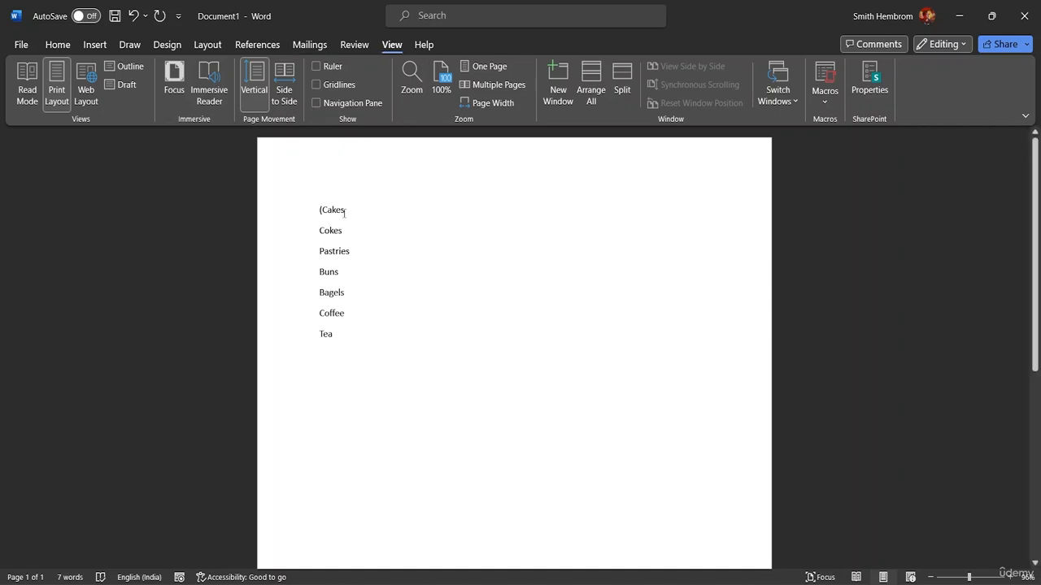
{"action": "type", "text": ")"}
{"action": "key", "text": "BackSpace"}
{"action": "key", "text": "BackSpace"}
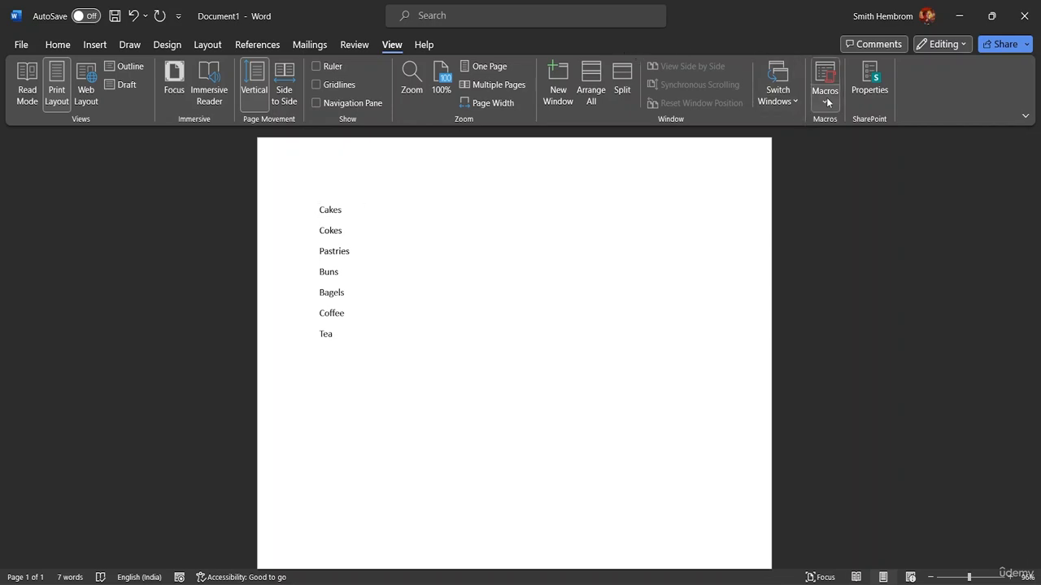
- Start recording a new macro named Bracket and choose to assign it to a keyboard shortcut
{"action": "left_click", "coordinate": [826, 101]}
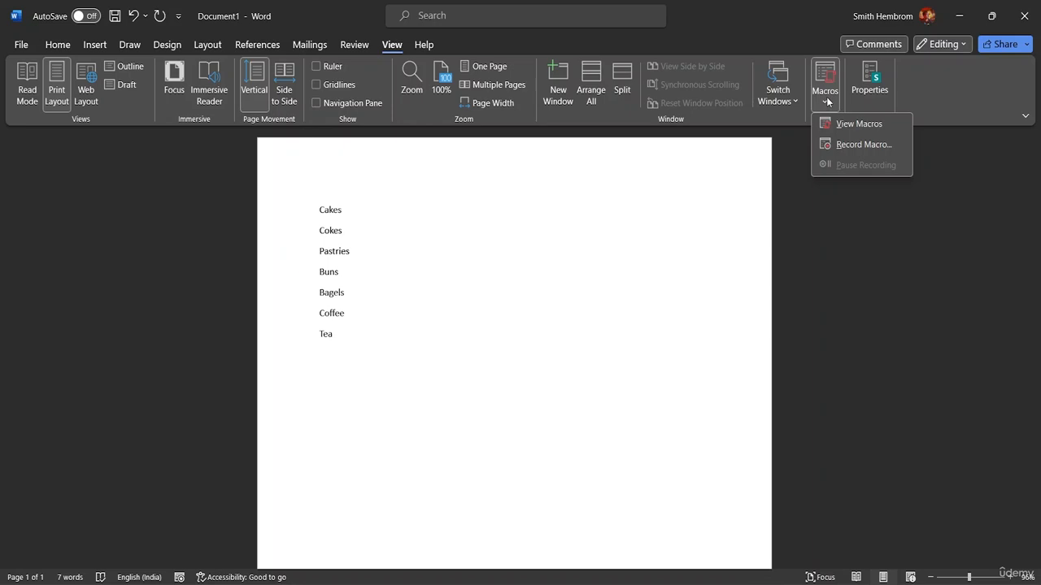
{"action": "left_click", "coordinate": [841, 145]}
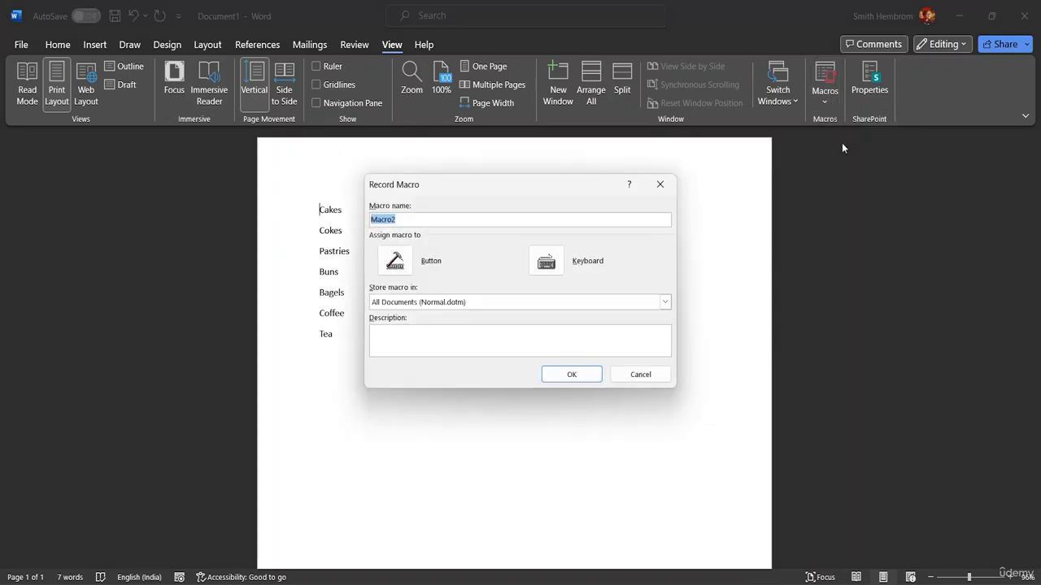
{"action": "left_click", "coordinate": [408, 220]}
{"action": "key", "text": "BackSpace"}
{"action": "key", "text": "BackSpace"}
{"action": "key", "text": "BackSpace"}
{"action": "key", "text": "BackSpace"}
{"action": "key", "text": "BackSpace"}
{"action": "key", "text": "BackSpace"}
{"action": "type", "text": "Bracket"}
{"action": "left_click", "coordinate": [547, 260]}
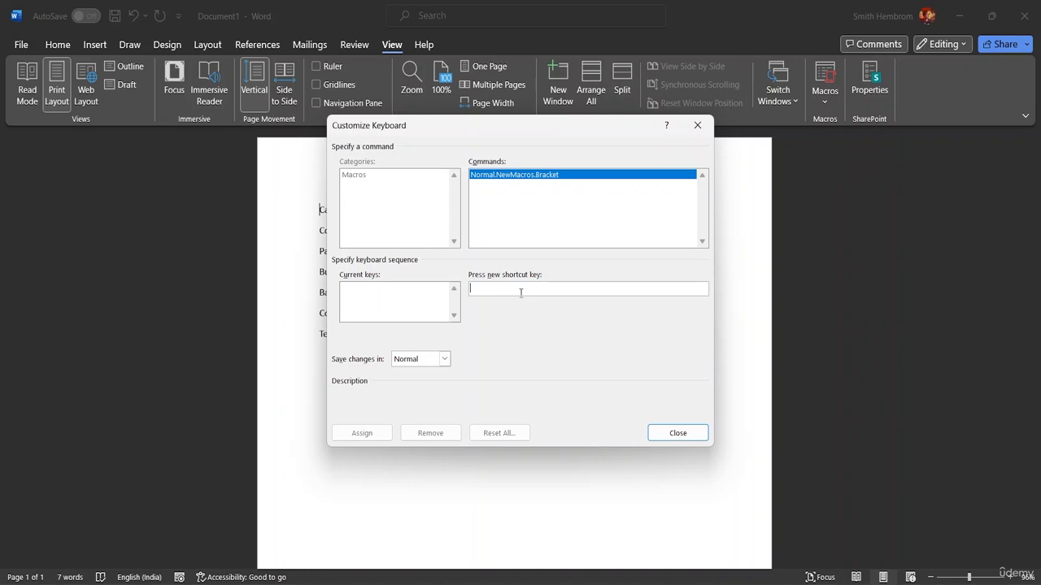
- Assign the shortcut Ctrl+Shift+B to the Bracket macro and close the dialog
{"action": "key", "text": "ctrl+shift+b"}
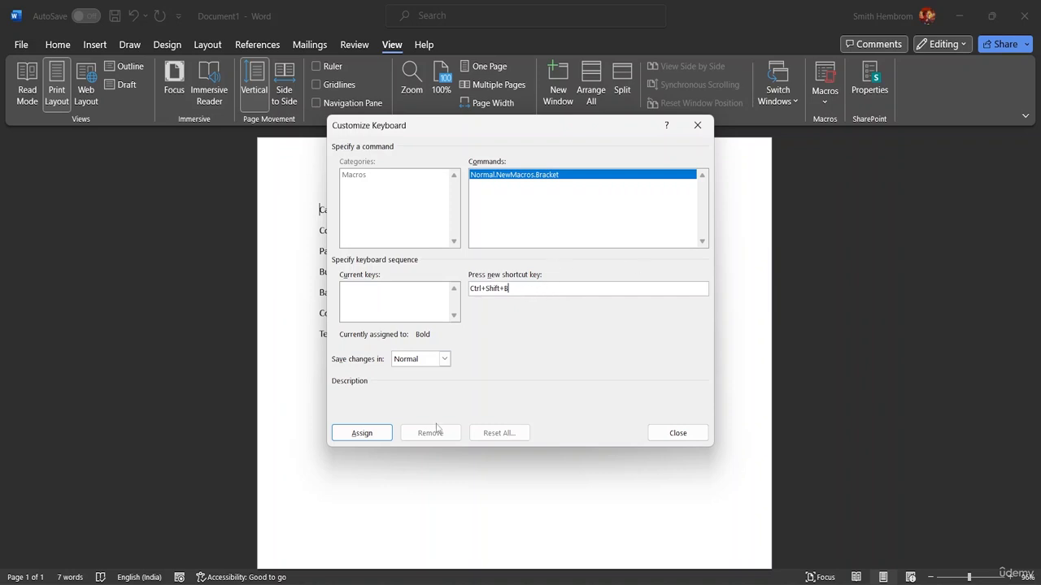
{"action": "left_click", "coordinate": [361, 433]}
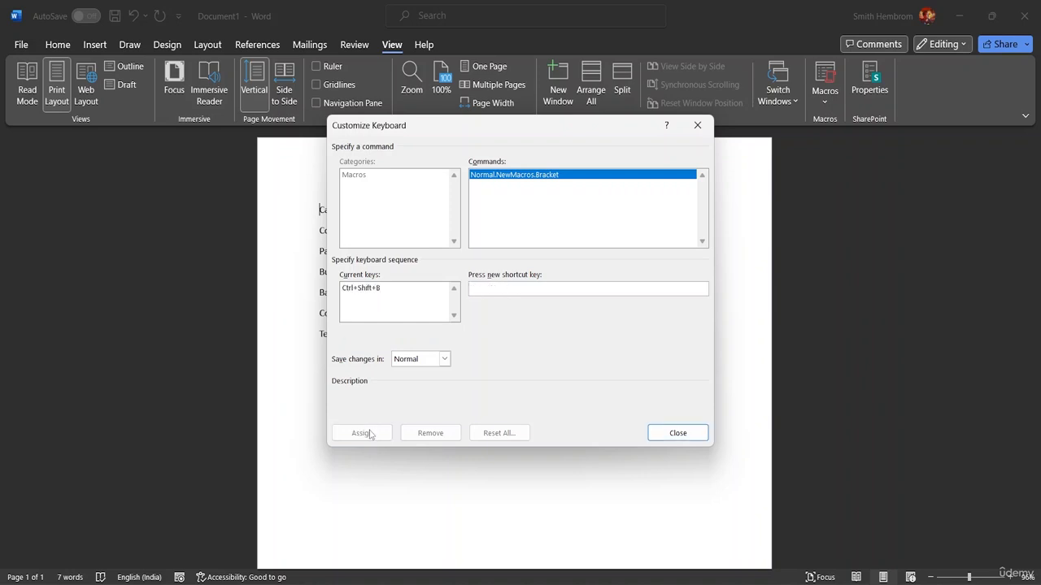
{"action": "left_click", "coordinate": [670, 433]}
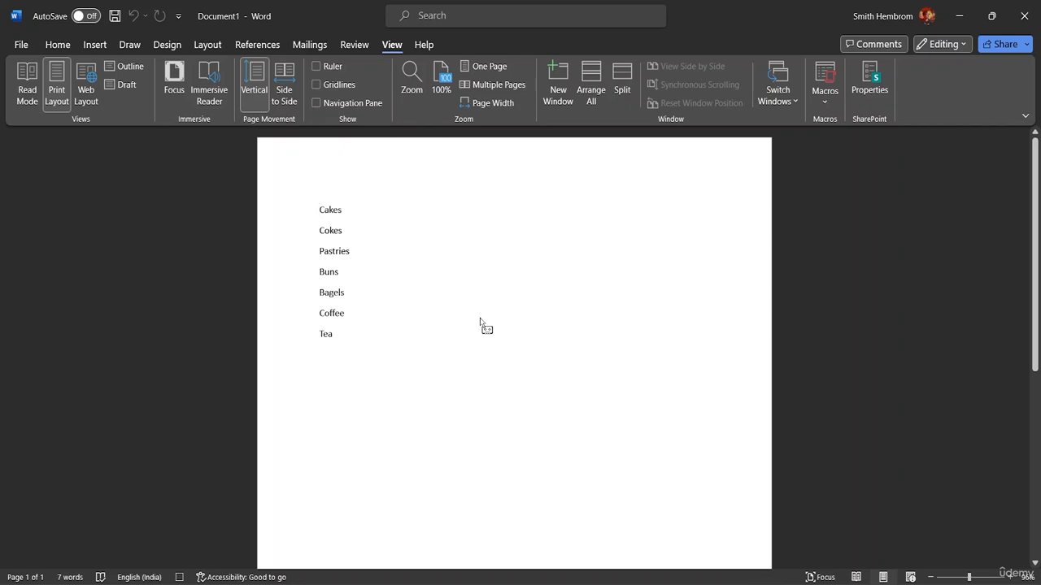
- Enclose the word Cakes in parentheses with a space inside each bracket
{"action": "type", "text": "("}
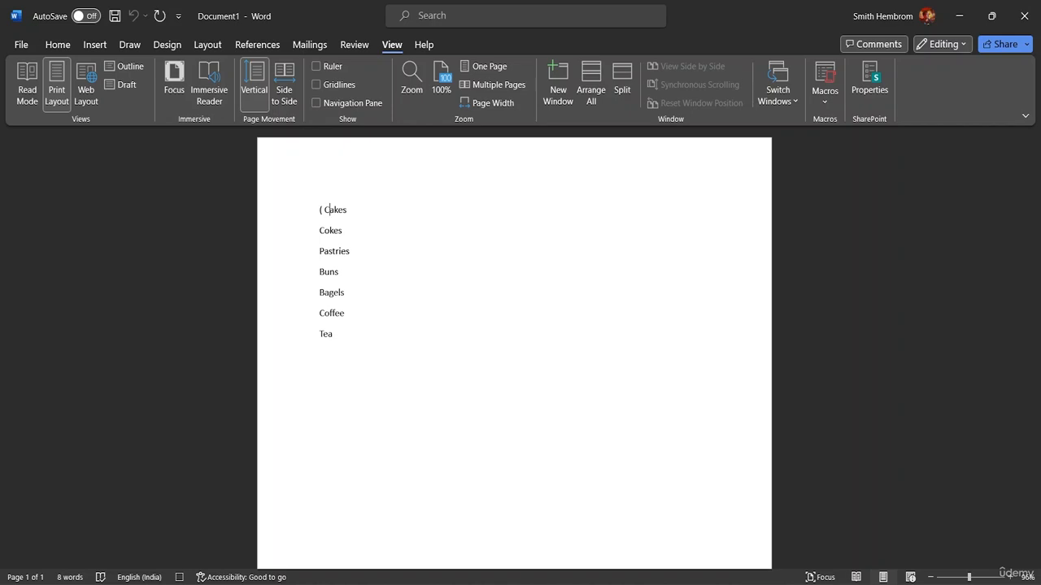
{"action": "key", "text": "Right"}
{"action": "key", "text": "Right"}
{"action": "type", "text": ")"}
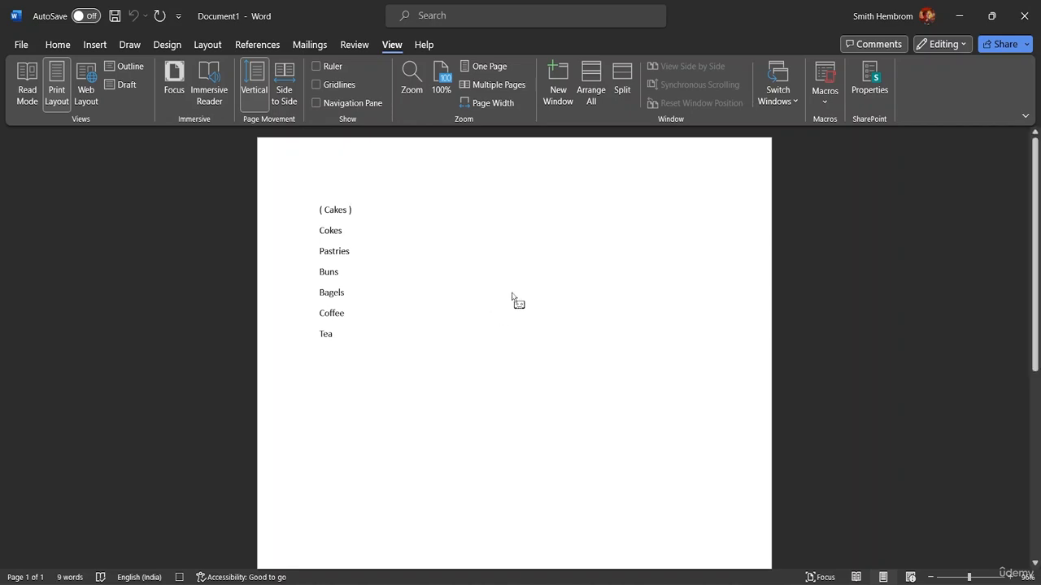
- Add three dots after the closing bracket and stop the macro recording
{"action": "left_click", "coordinate": [829, 107]}
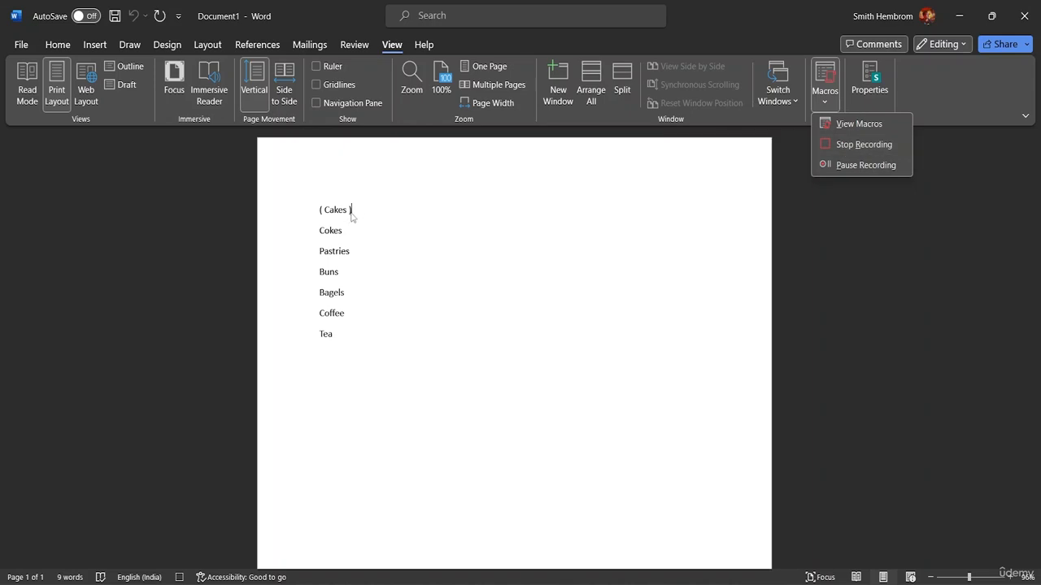
{"action": "left_click", "coordinate": [874, 267]}
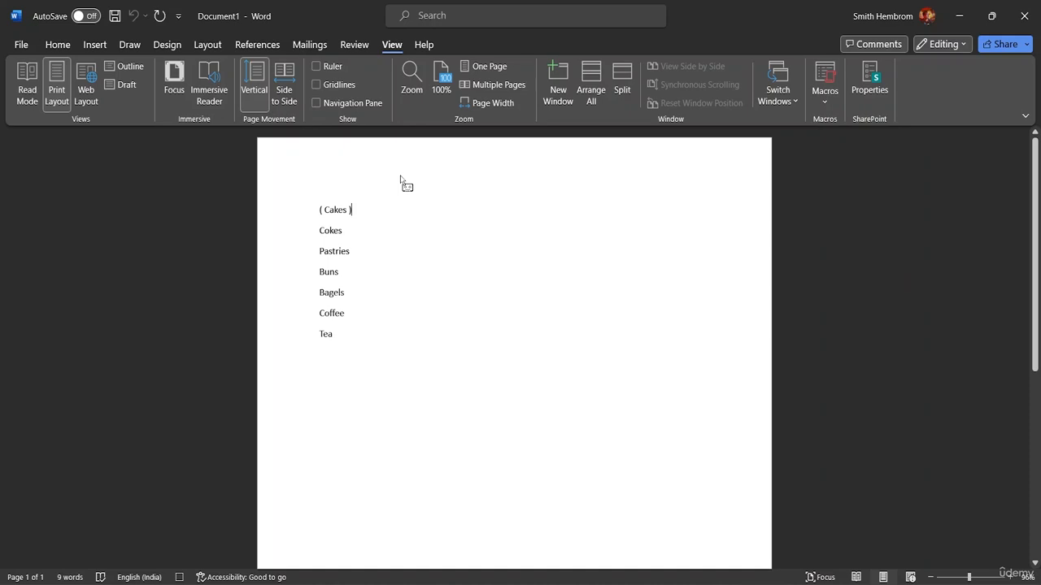
{"action": "type", "text": "..."}
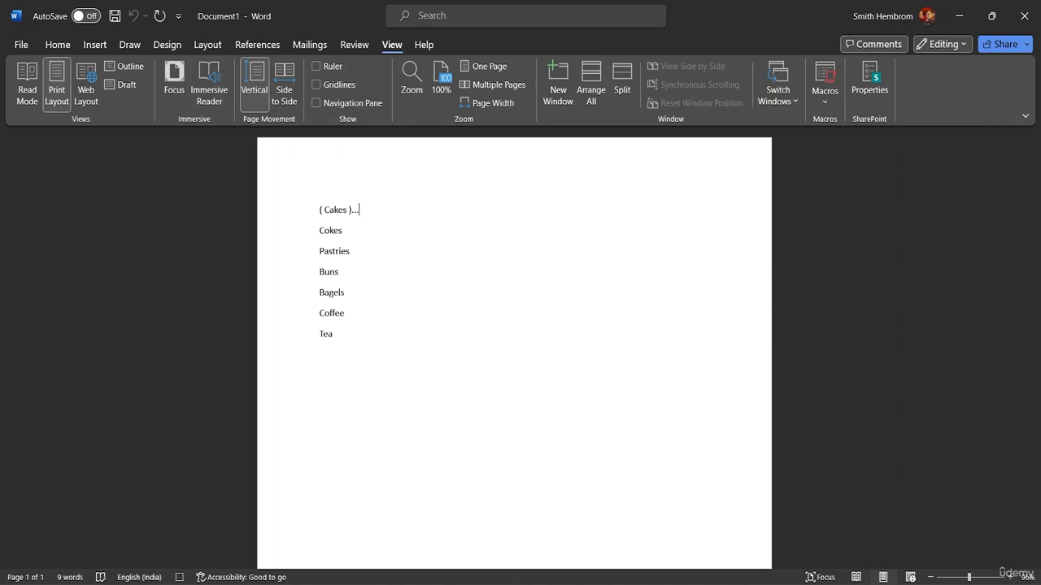
{"action": "left_click", "coordinate": [823, 96]}
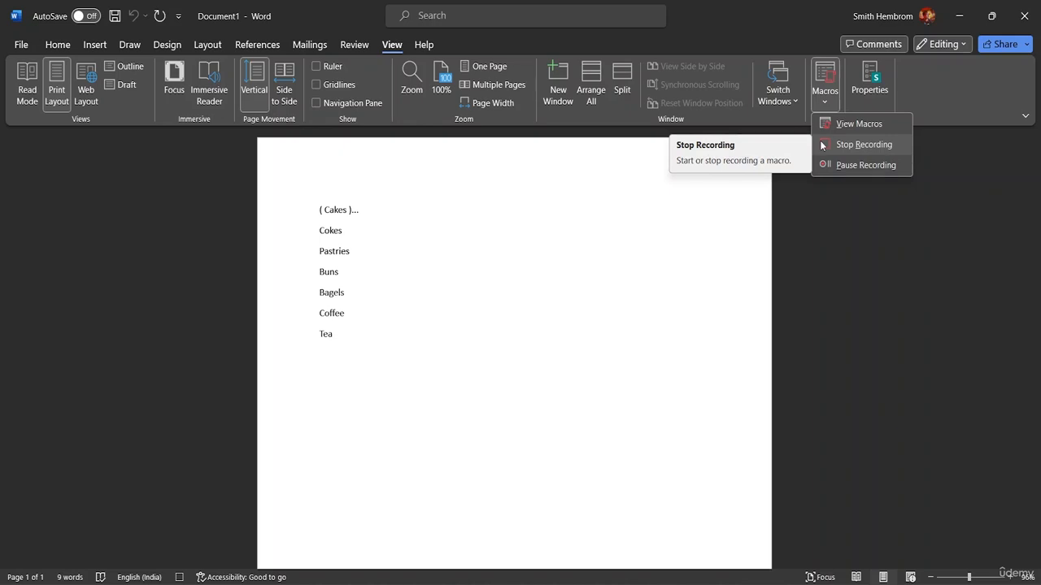
{"action": "left_click", "coordinate": [822, 145]}
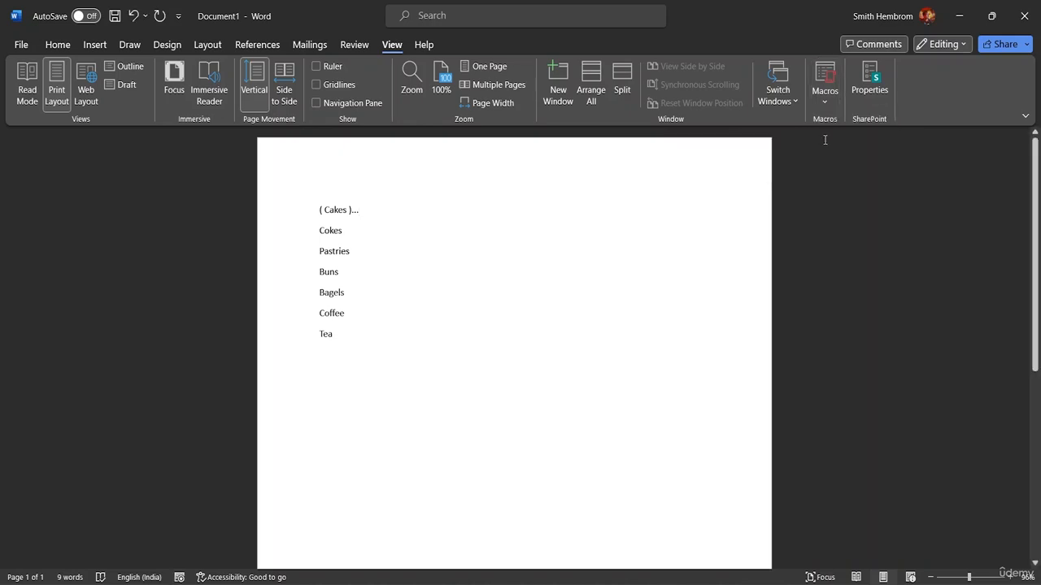
- Run the Bracket macro on the Cokes line, undoing the extra repeated run
{"action": "left_click", "coordinate": [319, 231]}
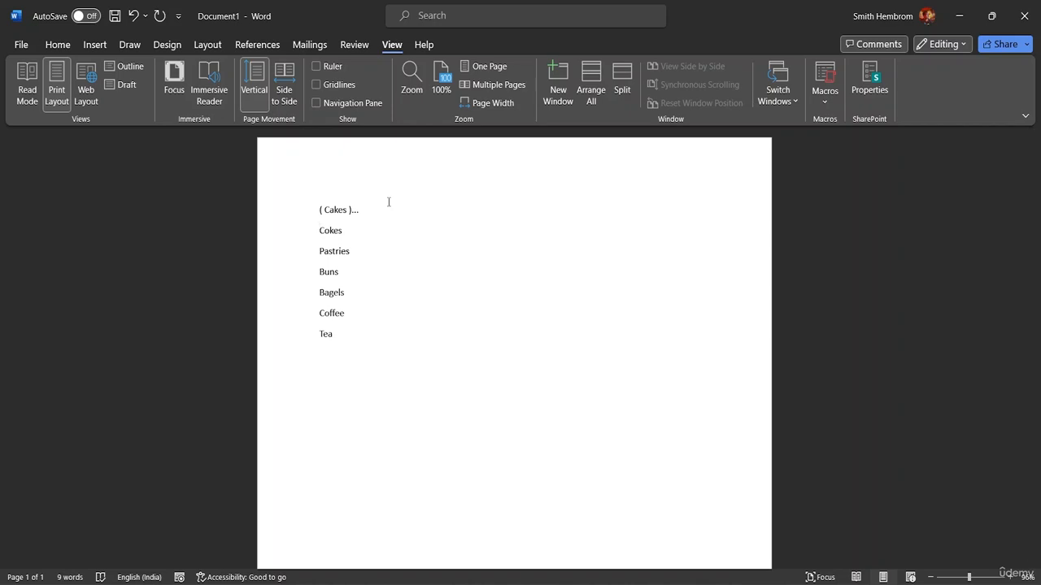
{"action": "key", "text": "ctrl+m"}
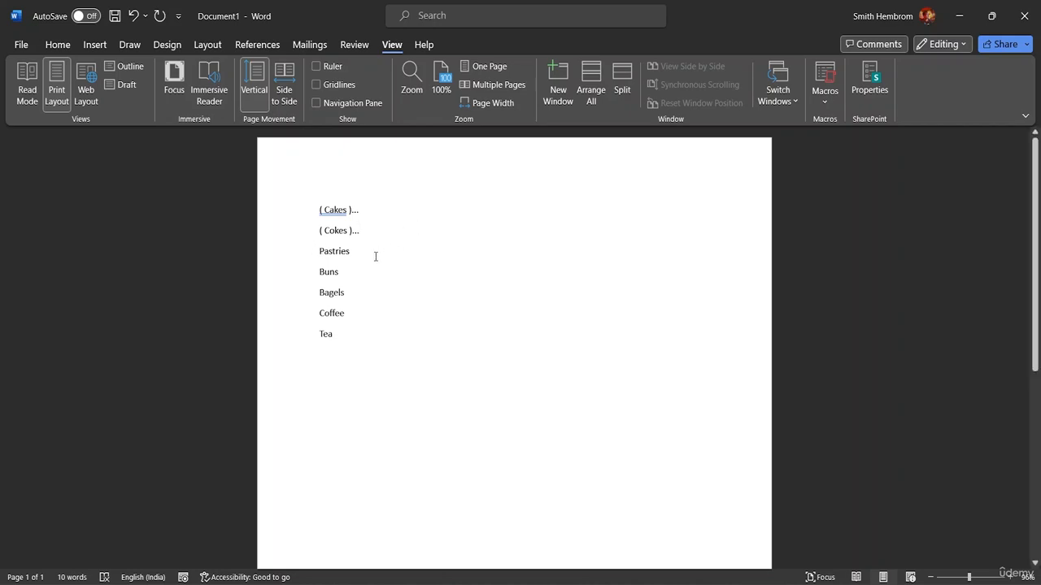
{"action": "key", "text": "ctrl+m"}
{"action": "key", "text": "ctrl+z"}
{"action": "key", "text": "ctrl+z"}
- Apply a macro shortcut at the Buns line and delete the stray characters after Buns
{"action": "left_click", "coordinate": [319, 273]}
{"action": "key", "text": "ctrl+shift+m"}
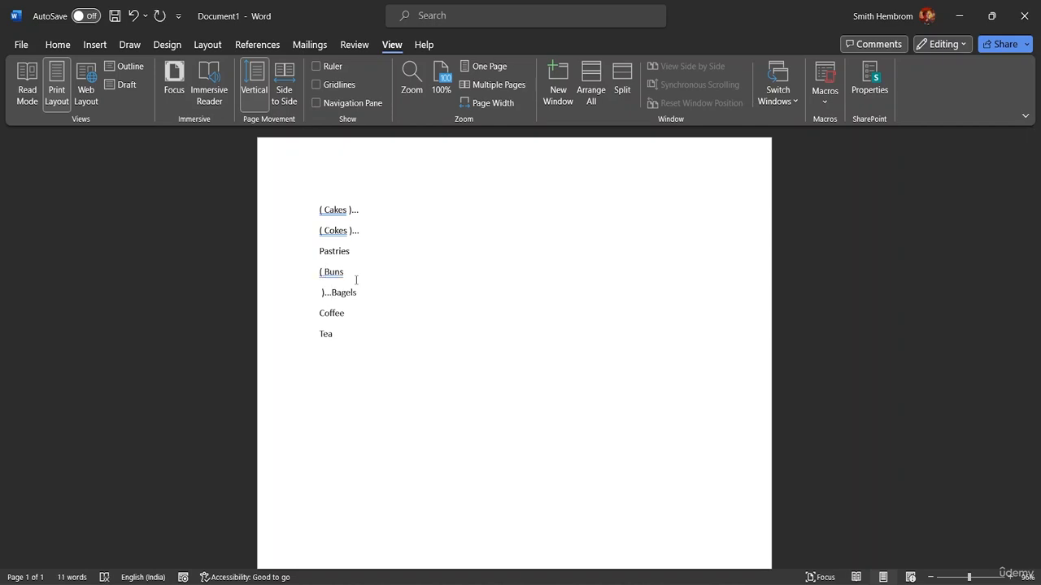
{"action": "key", "text": "Delete"}
{"action": "key", "text": "Delete"}
{"action": "key", "text": "Delete"}
{"action": "key", "text": "Delete"}
{"action": "key", "text": "Delete"}
{"action": "key", "text": "BackSpace"}
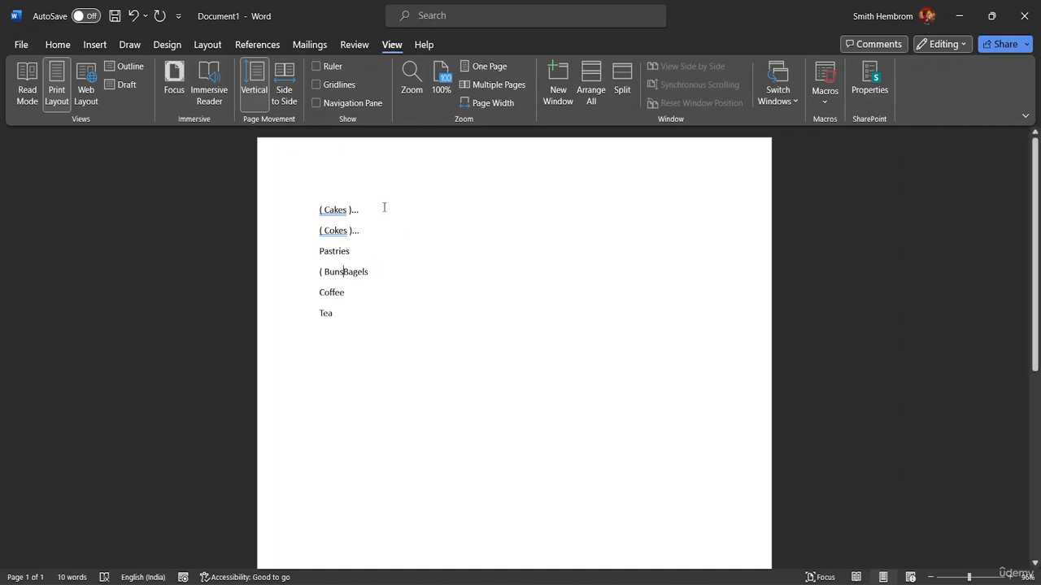
- Delete the word Pastries from its line
{"action": "left_click", "coordinate": [379, 257]}
{"action": "key", "text": "BackSpace"}
{"action": "key", "text": "BackSpace"}
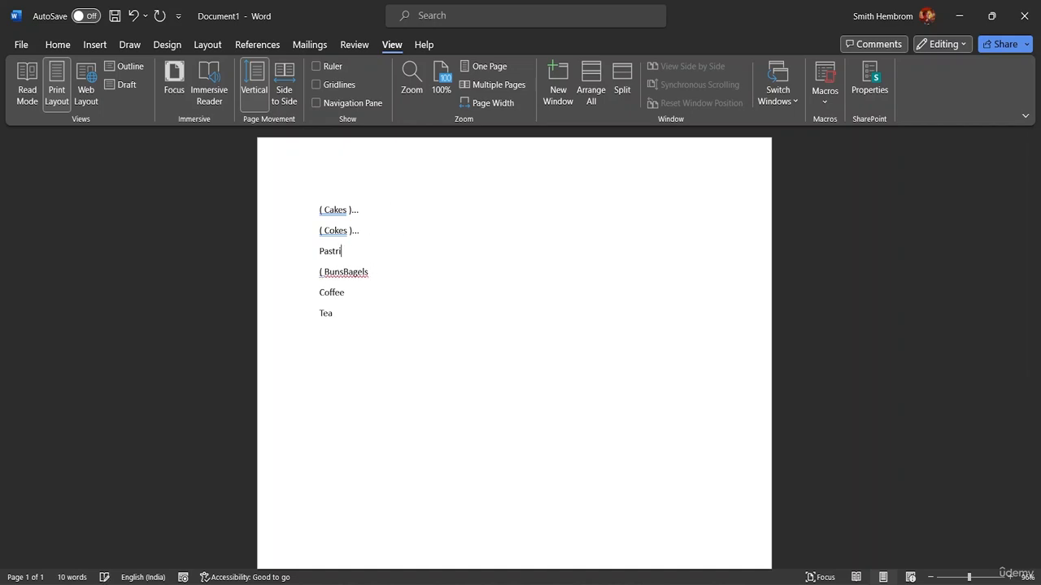
{"action": "key", "text": "BackSpace"}
{"action": "key", "text": "BackSpace"}
{"action": "key", "text": "BackSpace"}
{"action": "key", "text": "BackSpace"}
{"action": "key", "text": "BackSpace"}
{"action": "key", "text": "BackSpace"}
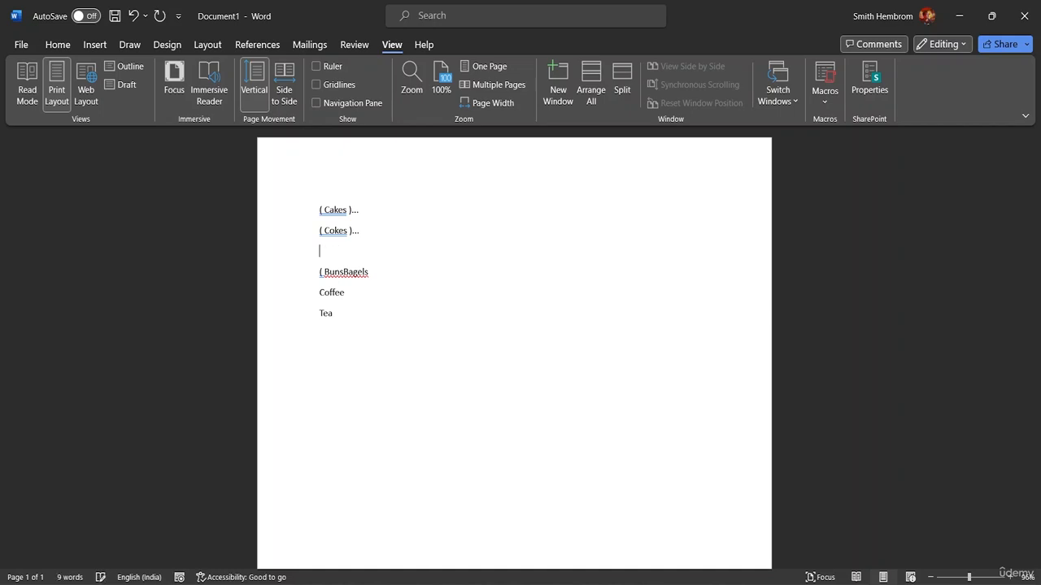
- Delete the remaining lines below the Cokes line
{"action": "left_click", "coordinate": [340, 314]}
{"action": "key", "text": "BackSpace"}
{"action": "key", "text": "BackSpace"}
{"action": "key", "text": "BackSpace"}
{"action": "key", "text": "BackSpace"}
{"action": "key", "text": "BackSpace"}
{"action": "key", "text": "BackSpace"}
{"action": "key", "text": "BackSpace"}
{"action": "key", "text": "BackSpace"}
{"action": "key", "text": "BackSpace"}
{"action": "key", "text": "BackSpace"}
{"action": "key", "text": "BackSpace"}
{"action": "key", "text": "BackSpace"}
{"action": "key", "text": "BackSpace"}
{"action": "key", "text": "BackSpace"}
{"action": "key", "text": "BackSpace"}
{"action": "key", "text": "BackSpace"}
{"action": "key", "text": "BackSpace"}
{"action": "key", "text": "BackSpace"}
{"action": "key", "text": "BackSpace"}
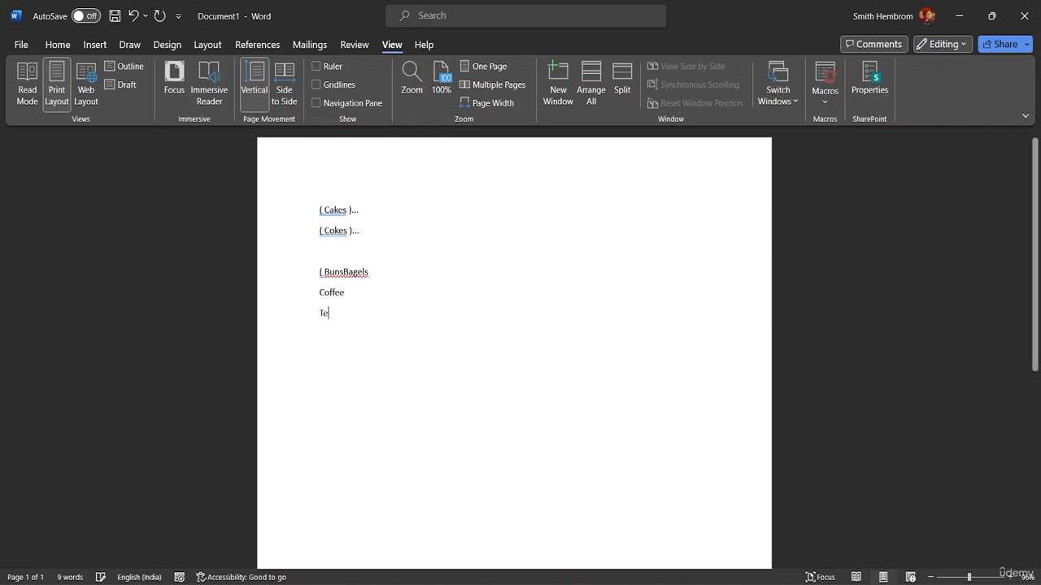
{"action": "key", "text": "BackSpace"}
{"action": "key", "text": "BackSpace"}
{"action": "key", "text": "BackSpace"}
{"action": "key", "text": "BackSpace"}
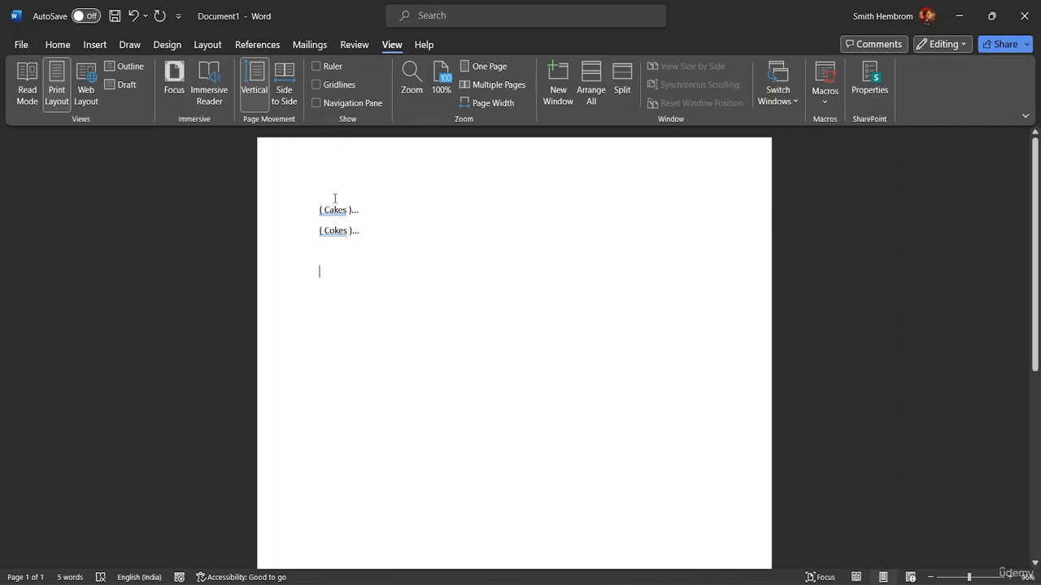
- Add a new line reading Runaway below the Cokes line
{"action": "left_click", "coordinate": [365, 231]}
{"action": "key", "text": "Return"}
{"action": "type", "text": "Run"}
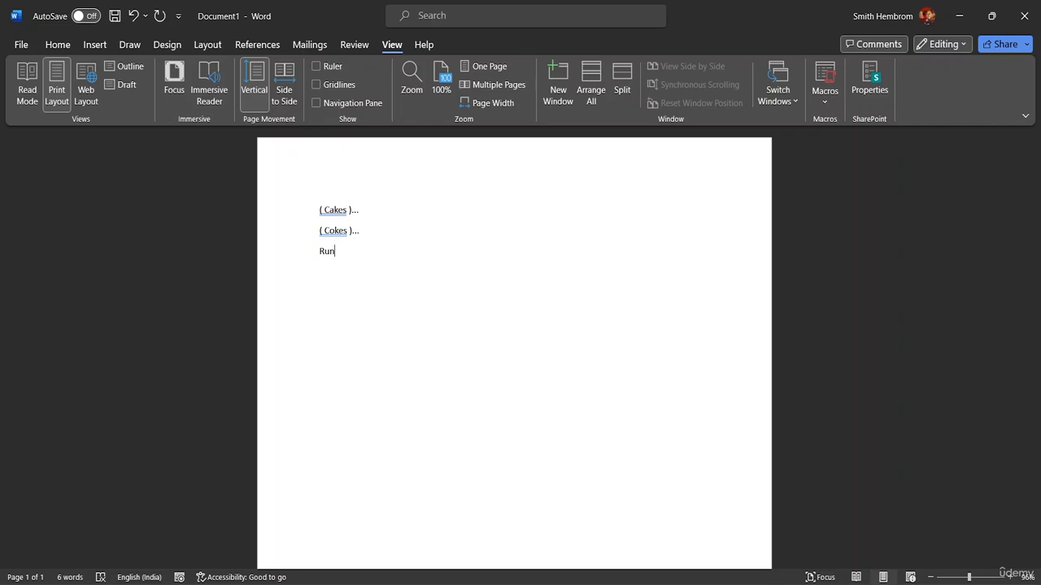
{"action": "type", "text": "away"}
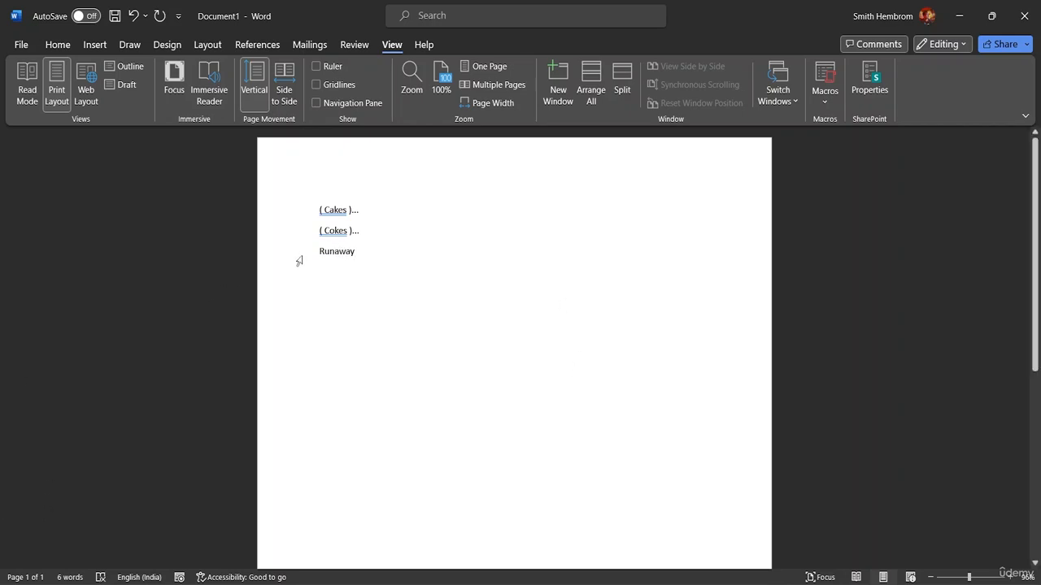
- Start recording a new macro named Macro2 from the Runaway line, assigning it the shortcut Ctrl+Shift+A
{"action": "left_click", "coordinate": [321, 259]}
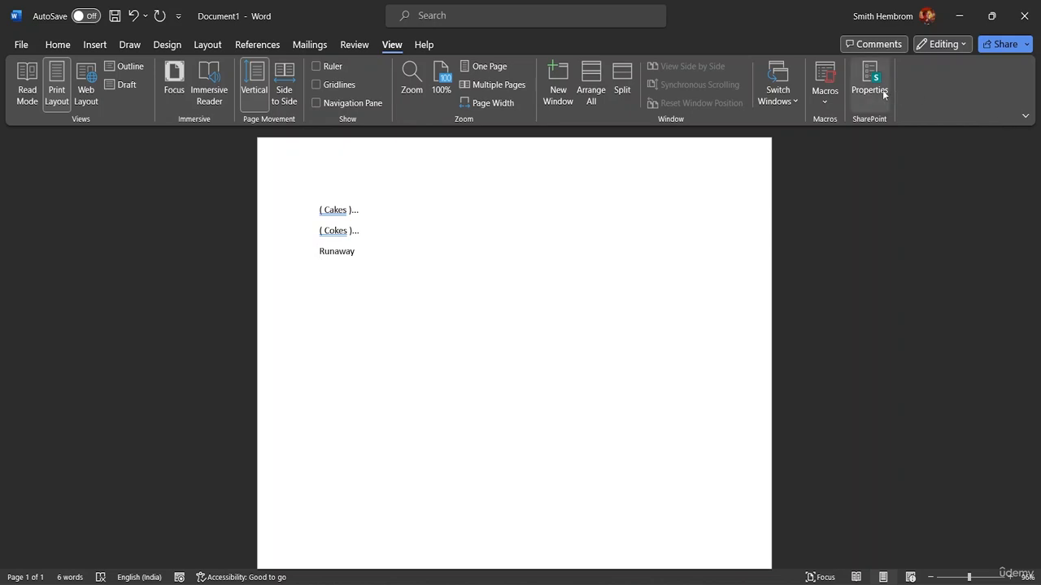
{"action": "left_click", "coordinate": [829, 103]}
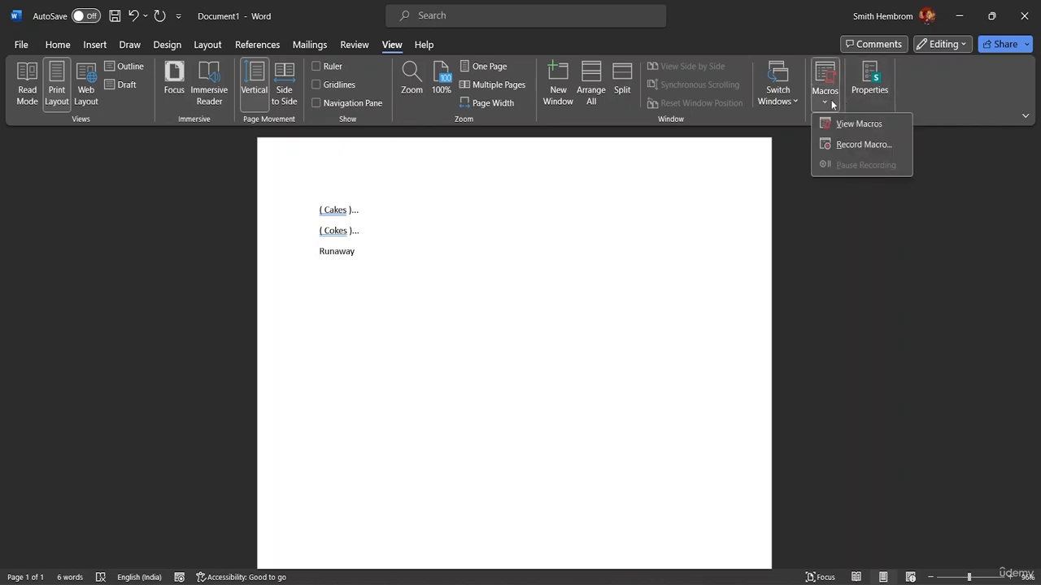
{"action": "left_click", "coordinate": [860, 143]}
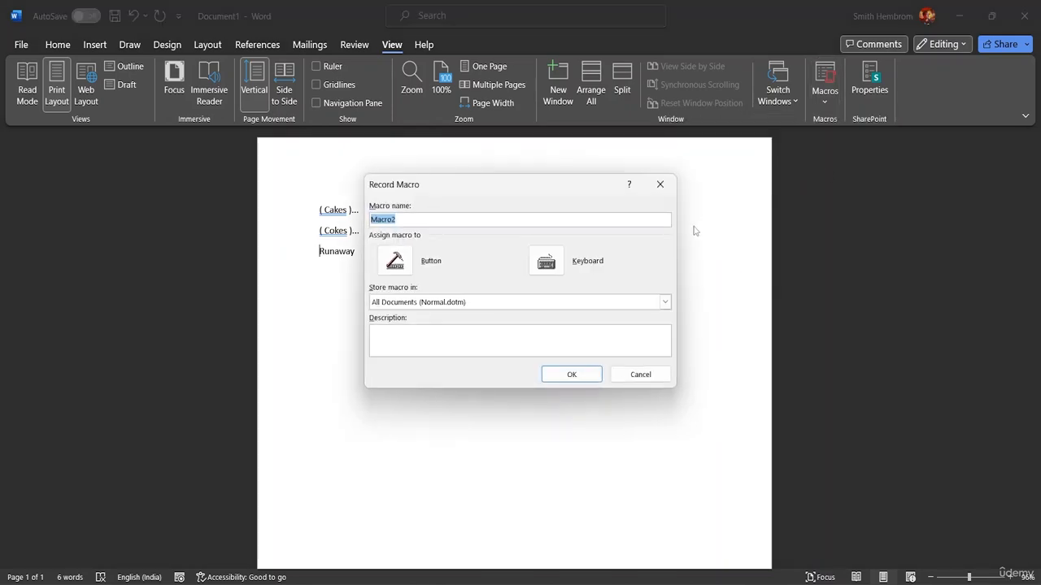
{"action": "left_click", "coordinate": [546, 261]}
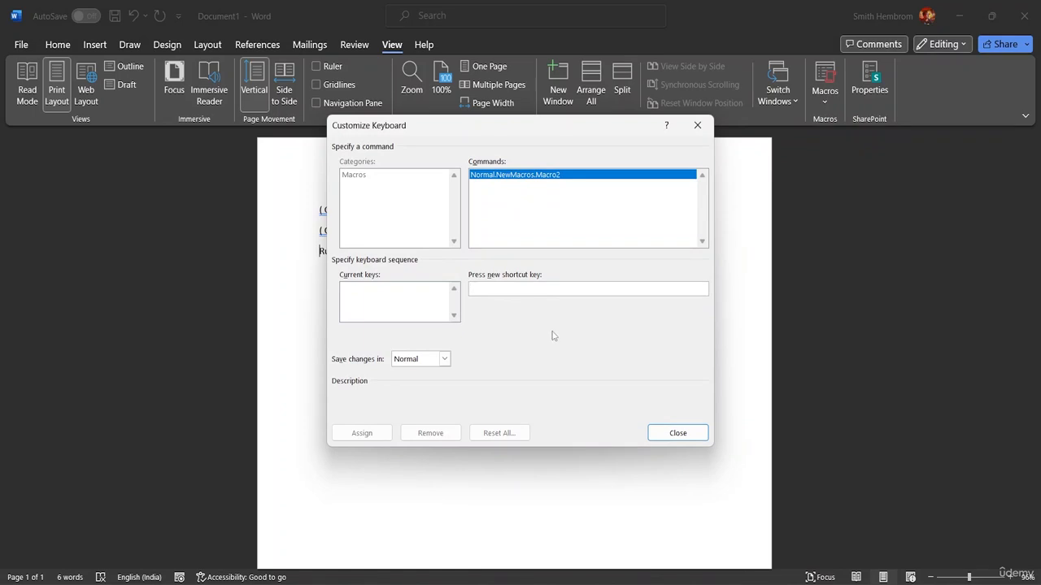
{"action": "key", "text": "ctrl+shift+a"}
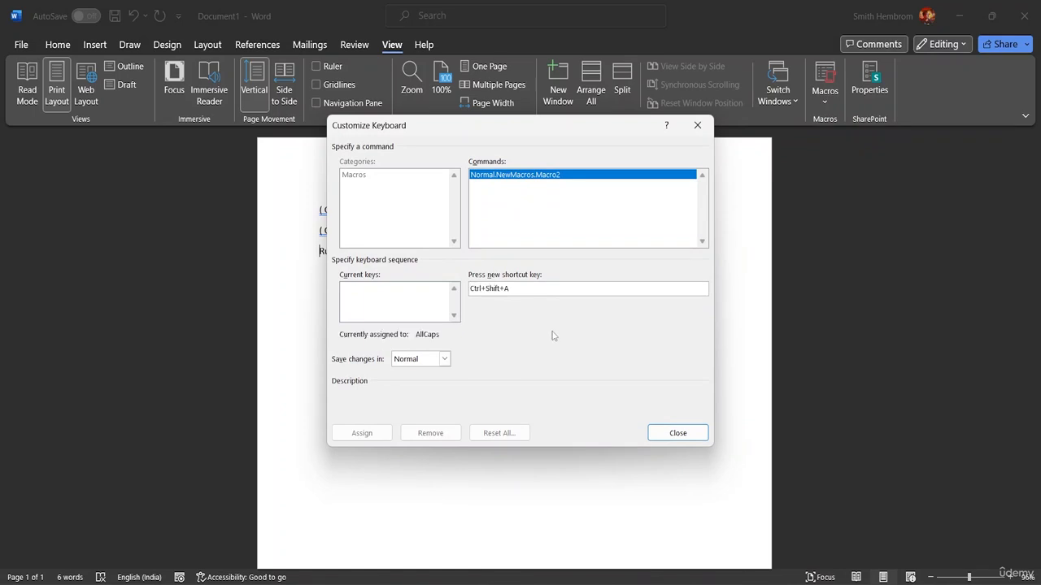
{"action": "left_click", "coordinate": [359, 434]}
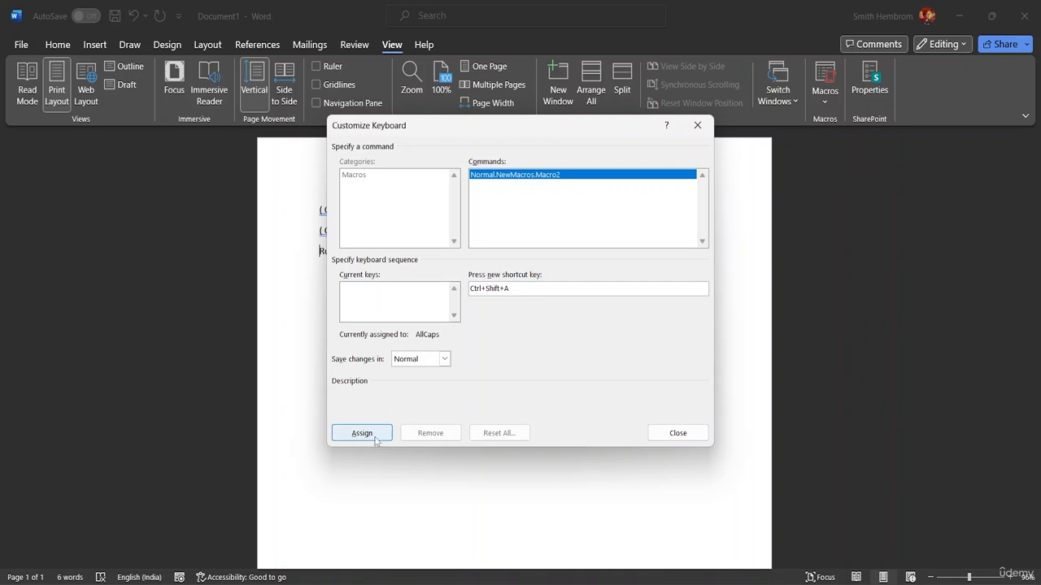
{"action": "left_click", "coordinate": [659, 433]}
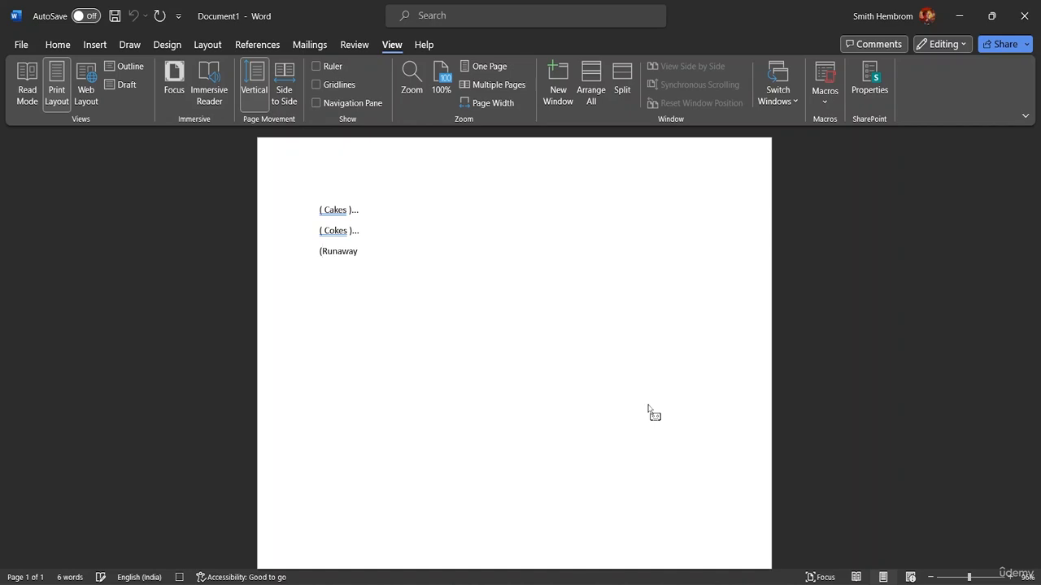
- While recording, wrap Runaway in parentheses followed by three dots, then stop the recording
{"action": "type", "text": "("}
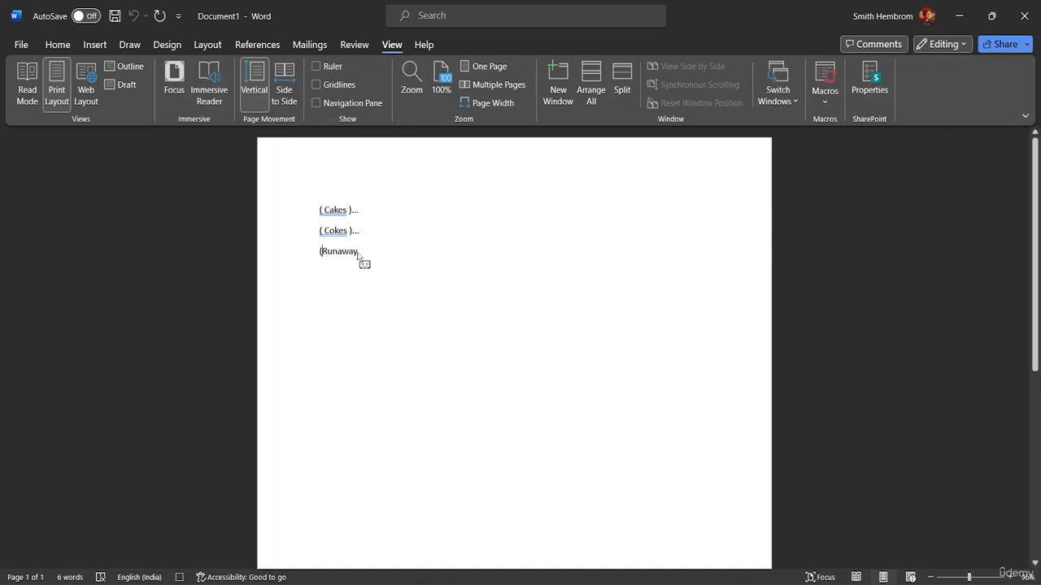
{"action": "key", "text": "End"}
{"action": "type", "text": ")"}
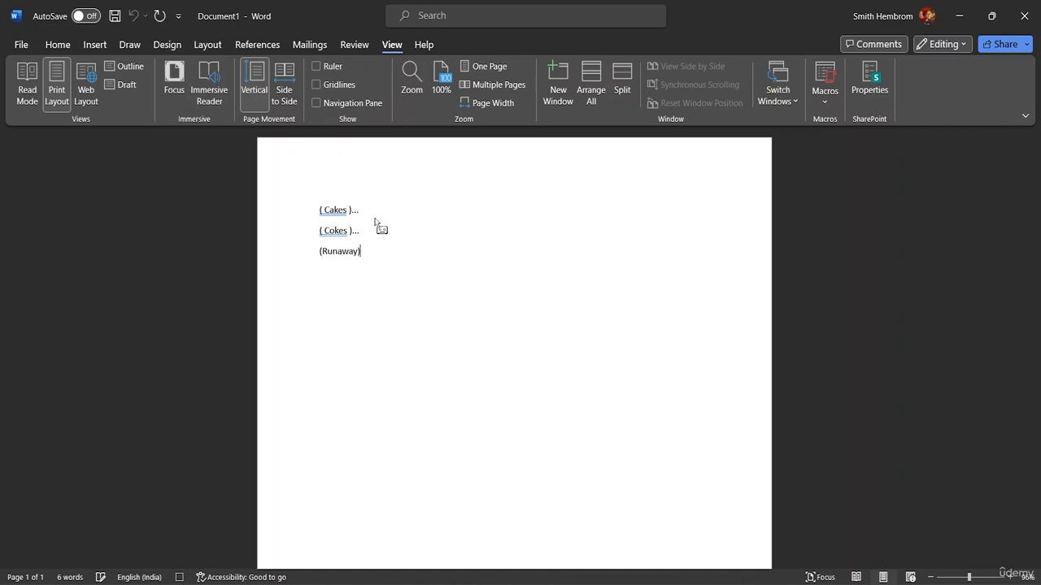
{"action": "type", "text": "..."}
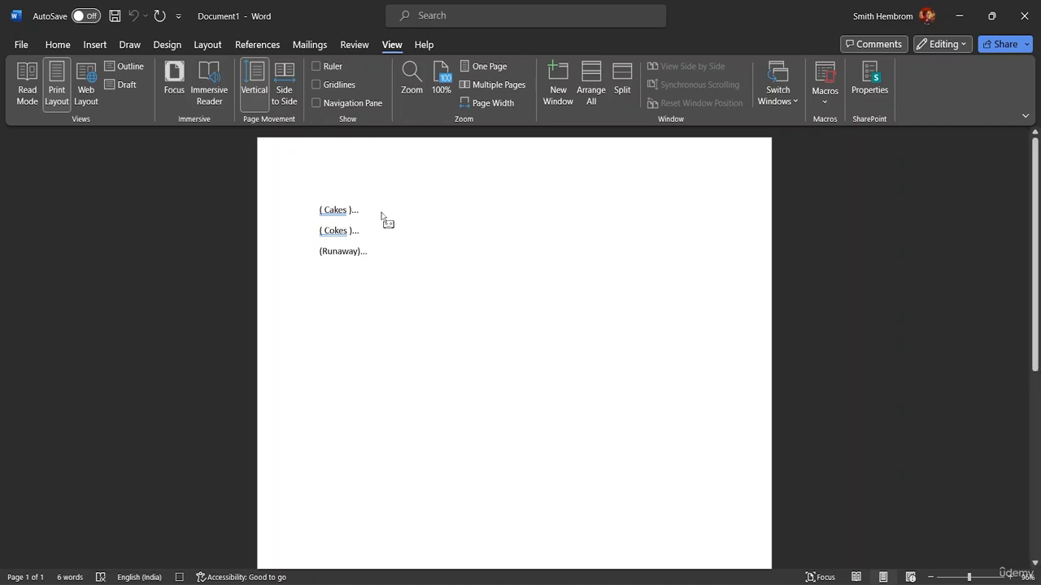
{"action": "left_click", "coordinate": [825, 96]}
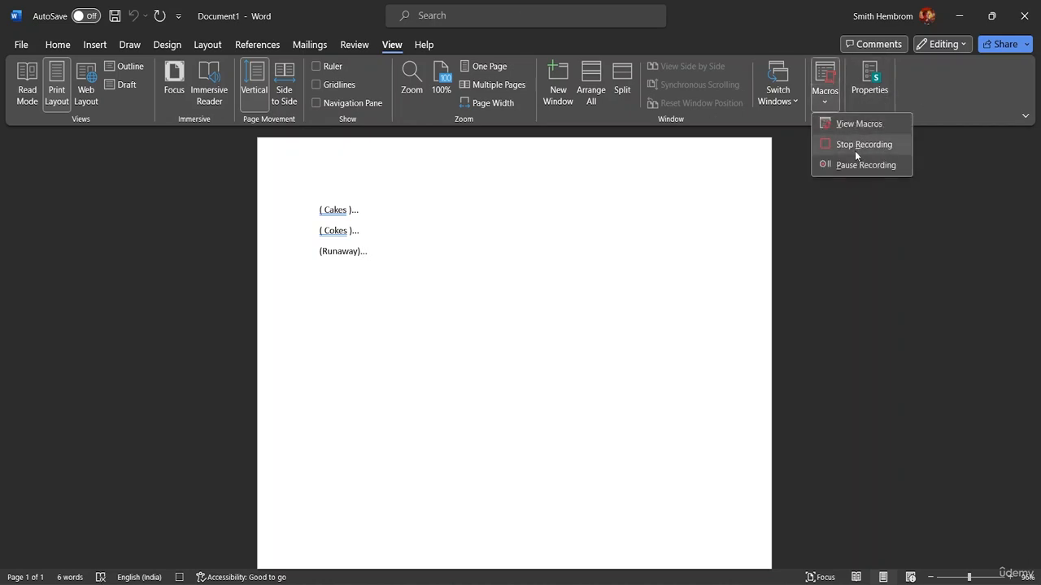
{"action": "left_click", "coordinate": [860, 144]}
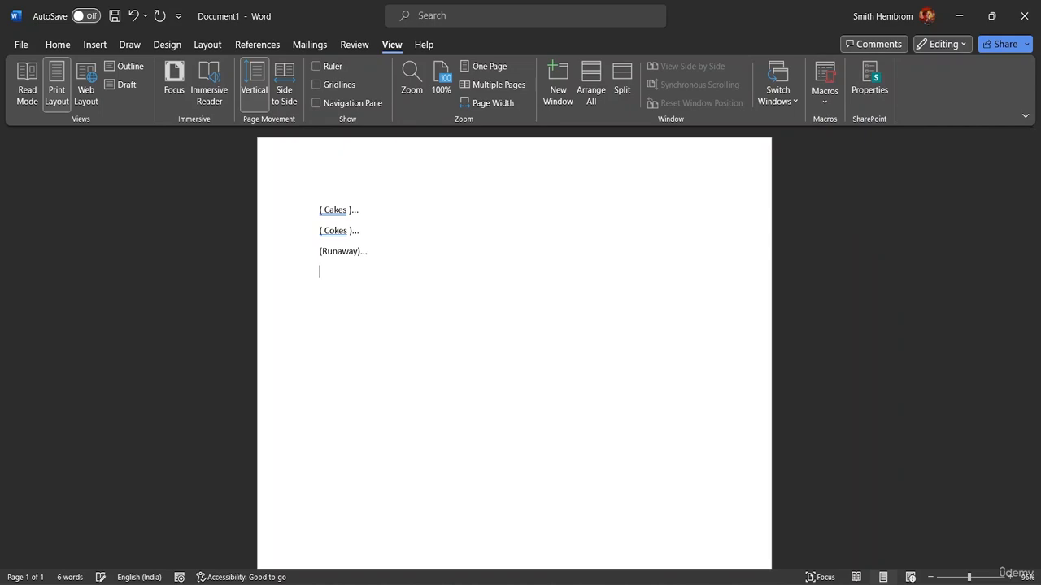
{"action": "type", "text": "Random"}
{"action": "key", "text": "BackSpace"}
{"action": "type", "text": "m"}
{"action": "key", "text": "BackSpace"}
{"action": "type", "text": "m"}
{"action": "type", "text": "()..."}
{"action": "left_click", "coordinate": [356, 328]}
{"action": "key", "text": "ctrl+z"}
{"action": "key", "text": "ctrl+z"}
{"action": "key", "text": "ctrl+z"}
{"action": "key", "text": "ctrl+z"}
{"action": "key", "text": "ctrl+z"}
{"action": "key", "text": "ctrl+z"}
{"action": "key", "text": "ctrl+z"}
- Delete the Bracket, Macro1 and Macro2 macros from the macro list
{"action": "left_click", "coordinate": [831, 101]}
{"action": "left_click", "coordinate": [855, 122]}
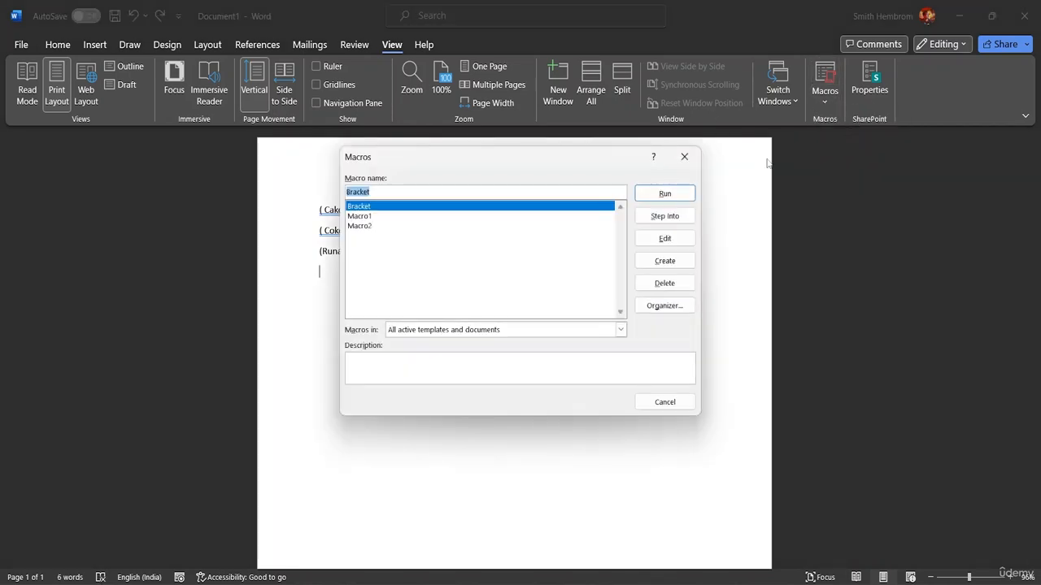
{"action": "left_click", "coordinate": [363, 216]}
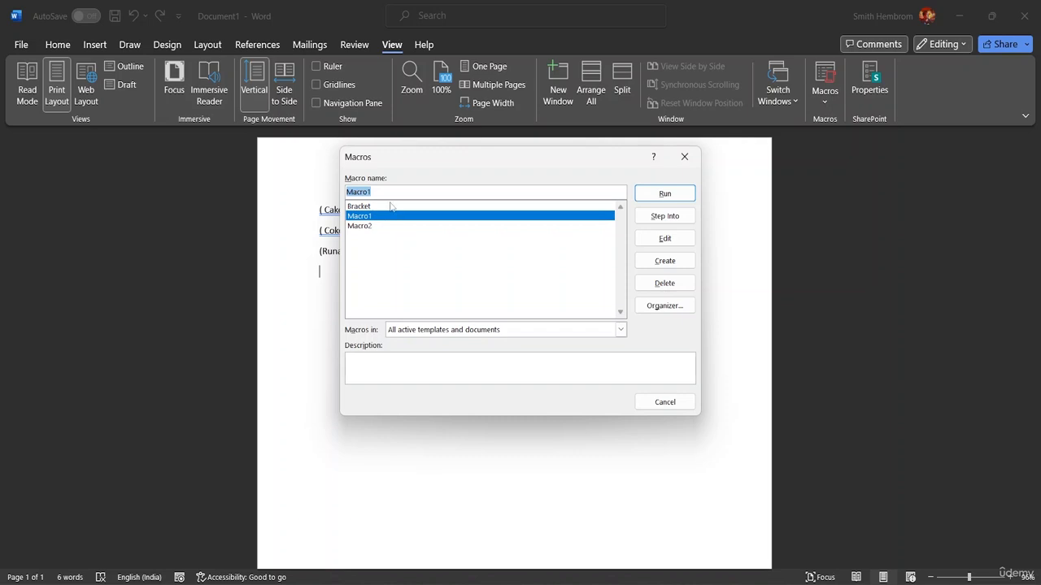
{"action": "left_click", "coordinate": [391, 207]}
{"action": "left_click", "coordinate": [674, 285]}
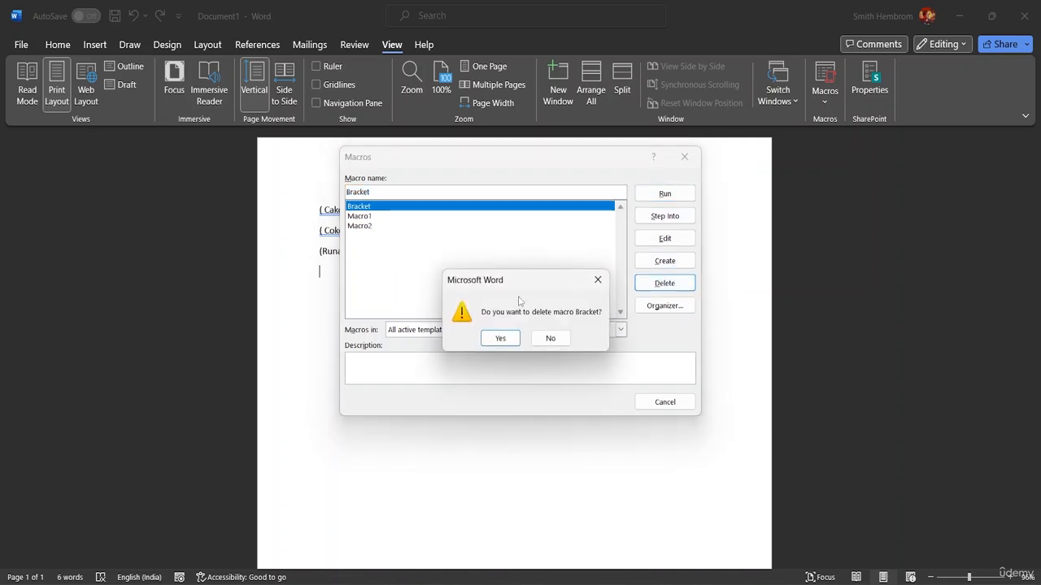
{"action": "left_click", "coordinate": [503, 341]}
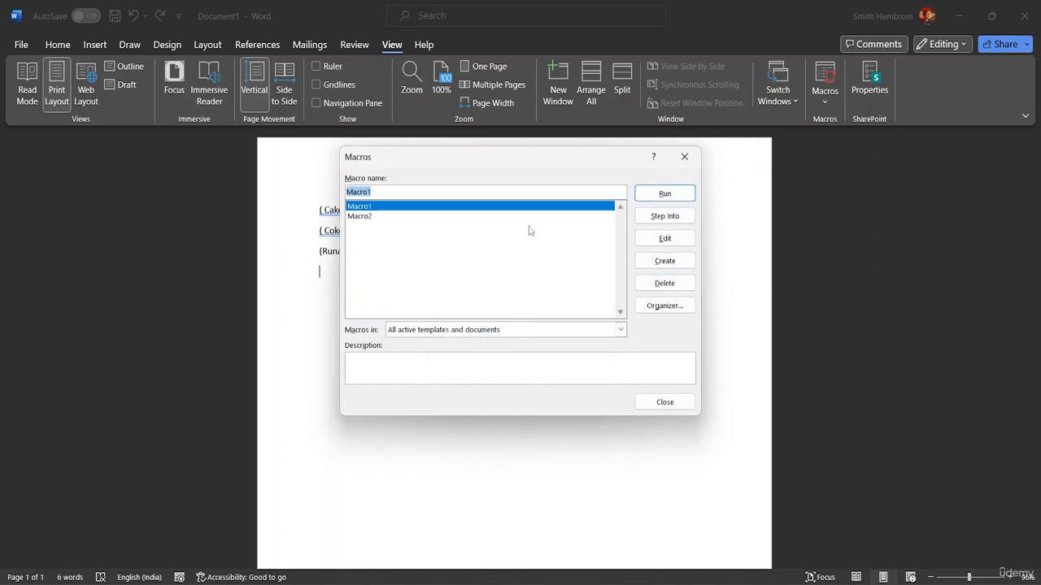
{"action": "left_click", "coordinate": [664, 284]}
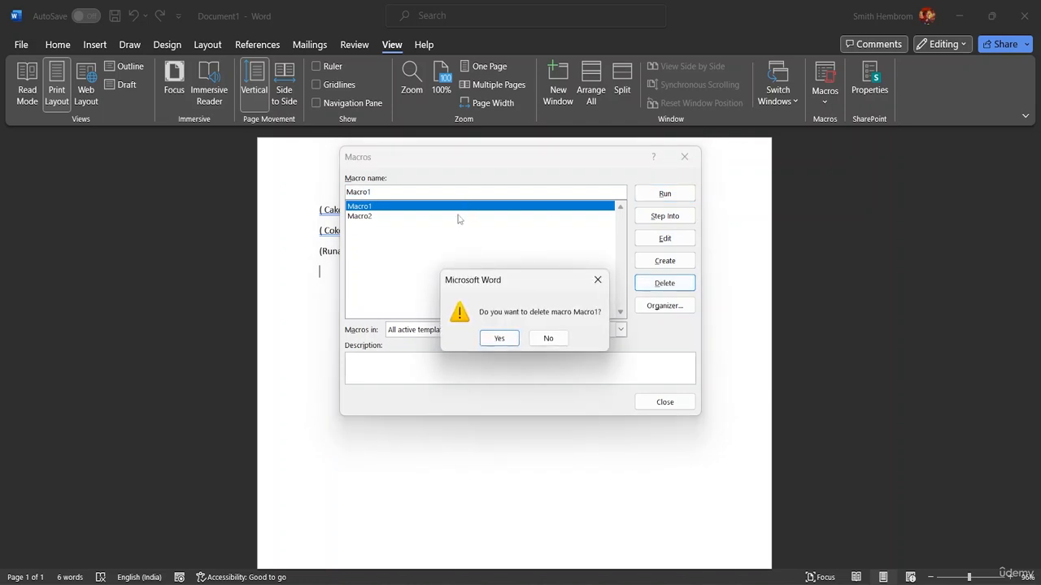
{"action": "left_click", "coordinate": [496, 340]}
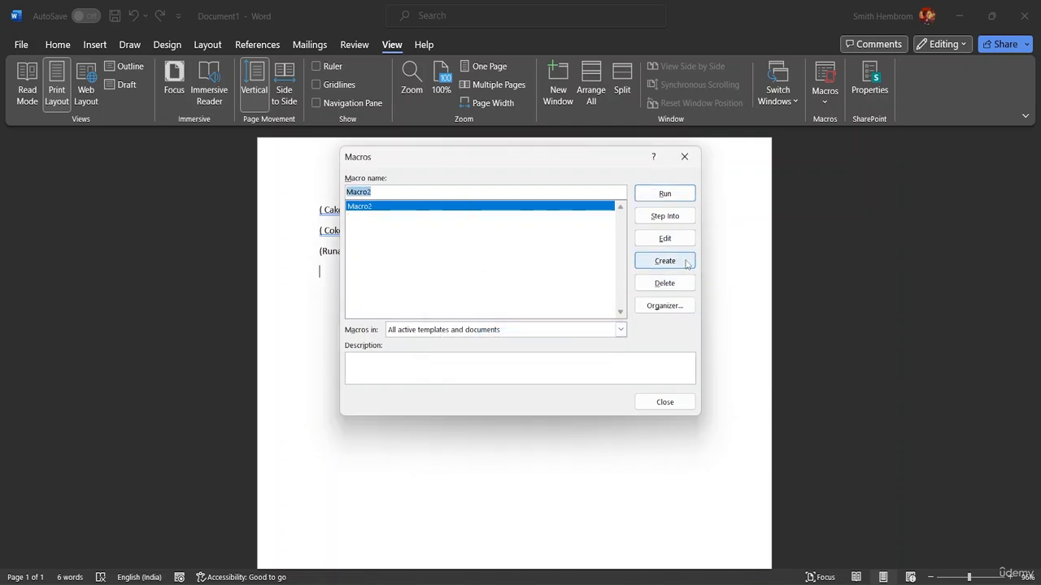
{"action": "left_click", "coordinate": [664, 283]}
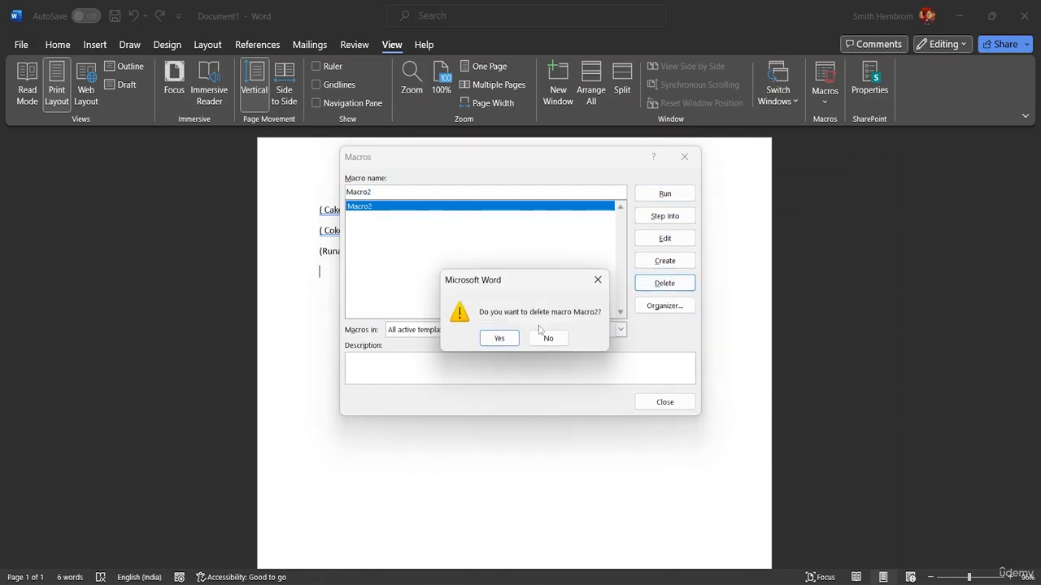
{"action": "left_click", "coordinate": [500, 339]}
{"action": "left_click", "coordinate": [665, 402]}
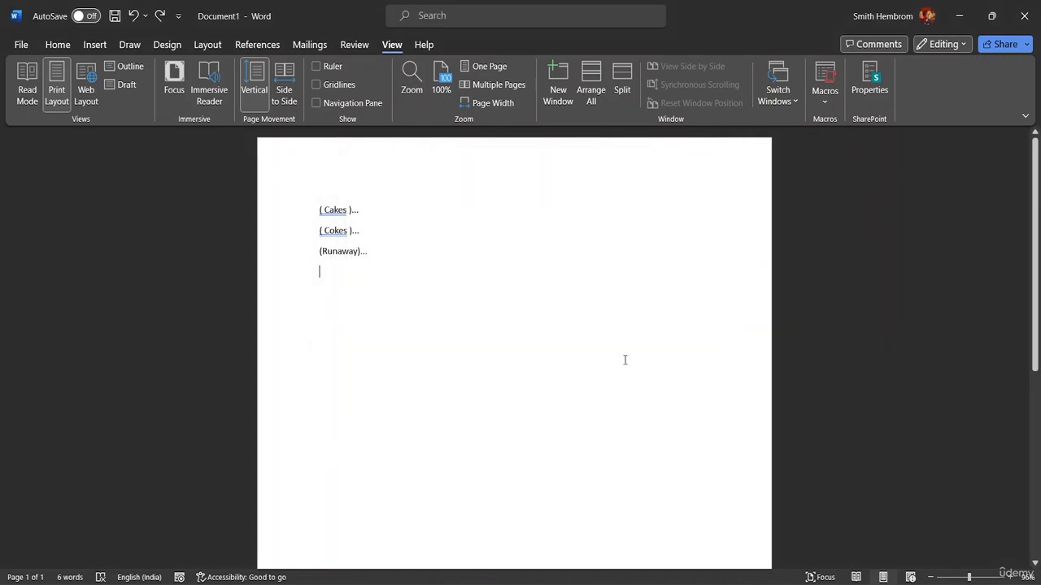
- Clear the existing text from the document
{"action": "left_click", "coordinate": [381, 248]}
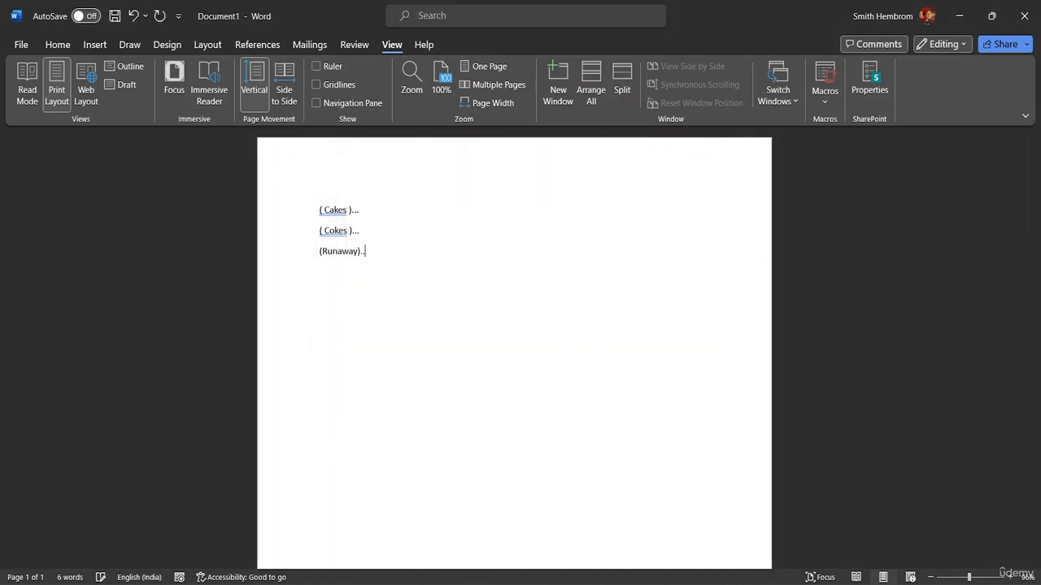
{"action": "key", "text": "BackSpace"}
{"action": "key", "text": "BackSpace"}
{"action": "key", "text": "BackSpace"}
{"action": "key", "text": "BackSpace"}
{"action": "key", "text": "BackSpace"}
{"action": "key", "text": "BackSpace"}
{"action": "key", "text": "BackSpace"}
{"action": "key", "text": "BackSpace"}
{"action": "key", "text": "BackSpace"}
{"action": "key", "text": "BackSpace"}
{"action": "key", "text": "BackSpace"}
{"action": "key", "text": "BackSpace"}
{"action": "key", "text": "BackSpace"}
{"action": "key", "text": "BackSpace"}
{"action": "key", "text": "BackSpace"}
{"action": "key", "text": "BackSpace"}
{"action": "key", "text": "BackSpace"}
{"action": "key", "text": "BackSpace"}
{"action": "key", "text": "BackSpace"}
{"action": "key", "text": "BackSpace"}
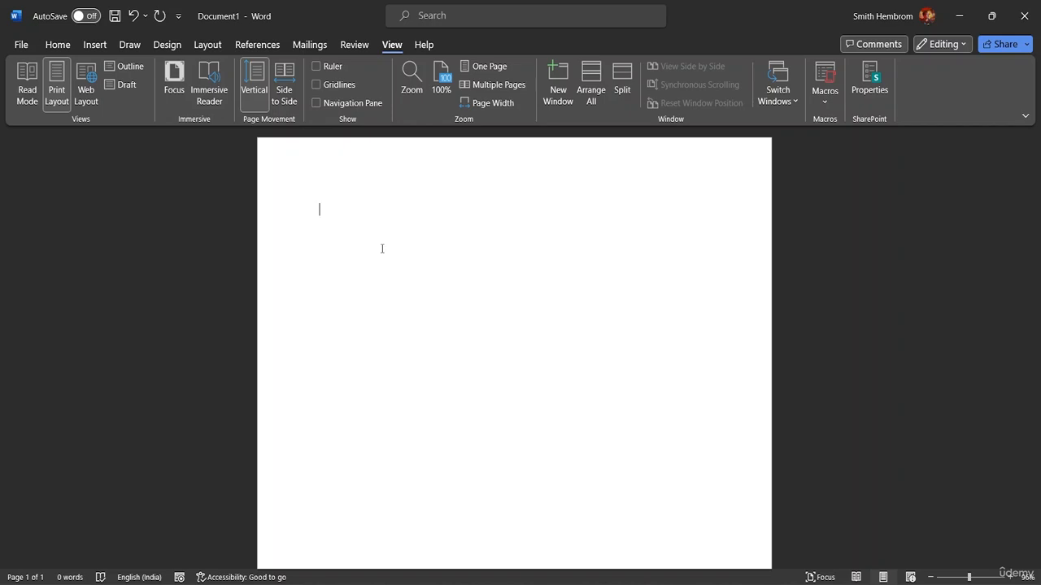
- Type a four-line list: Cake, Coke, Chocolates, Ballons
{"action": "type", "text": "Ca"}
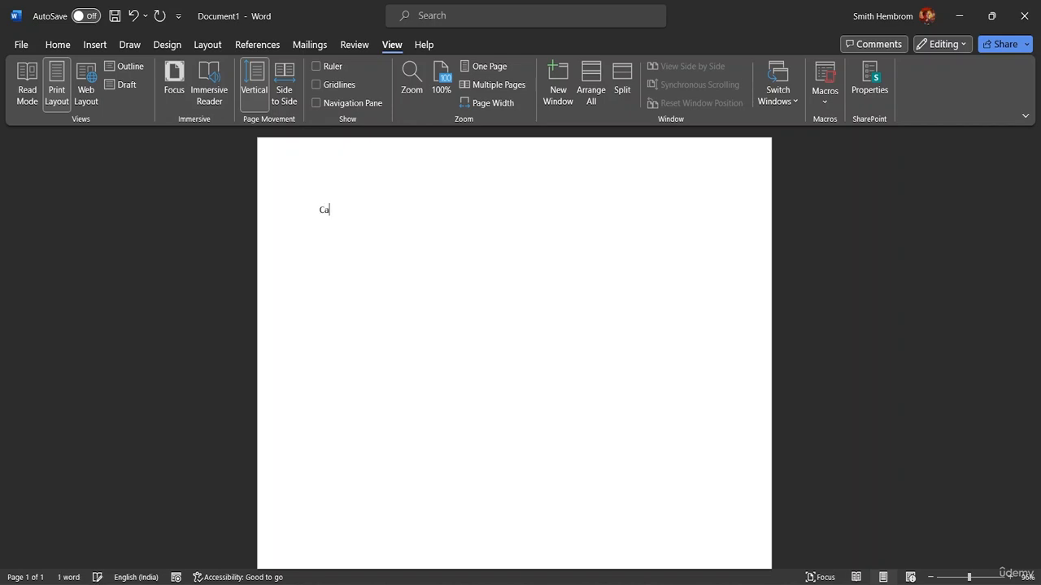
{"action": "type", "text": "ke C"}
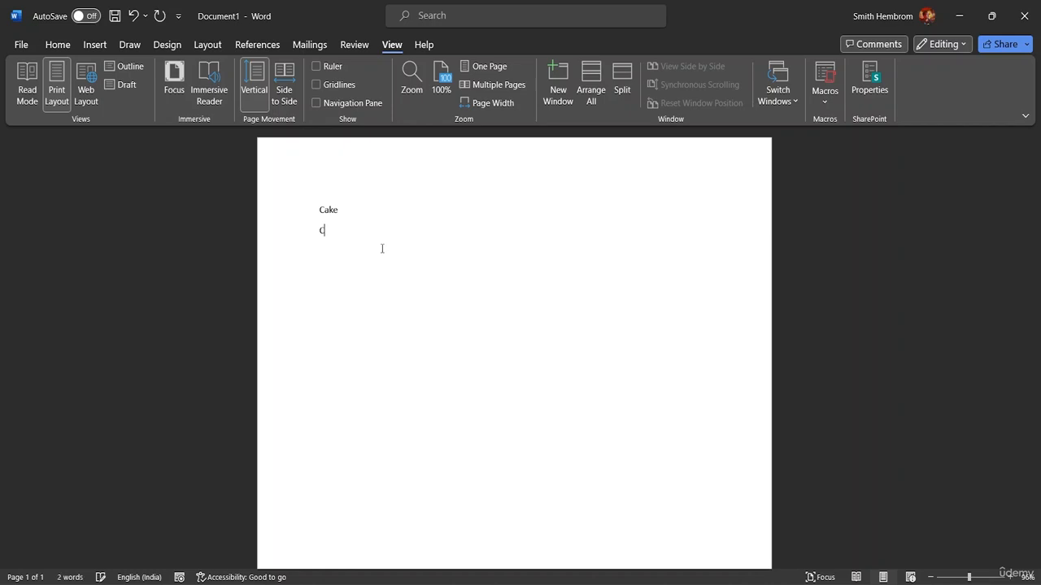
{"action": "type", "text": "oke"}
{"action": "key", "text": "Return"}
{"action": "type", "text": "Choc"}
{"action": "type", "text": "olate"}
{"action": "type", "text": "s "}
{"action": "type", "text": "Ba"}
{"action": "type", "text": "llons"}
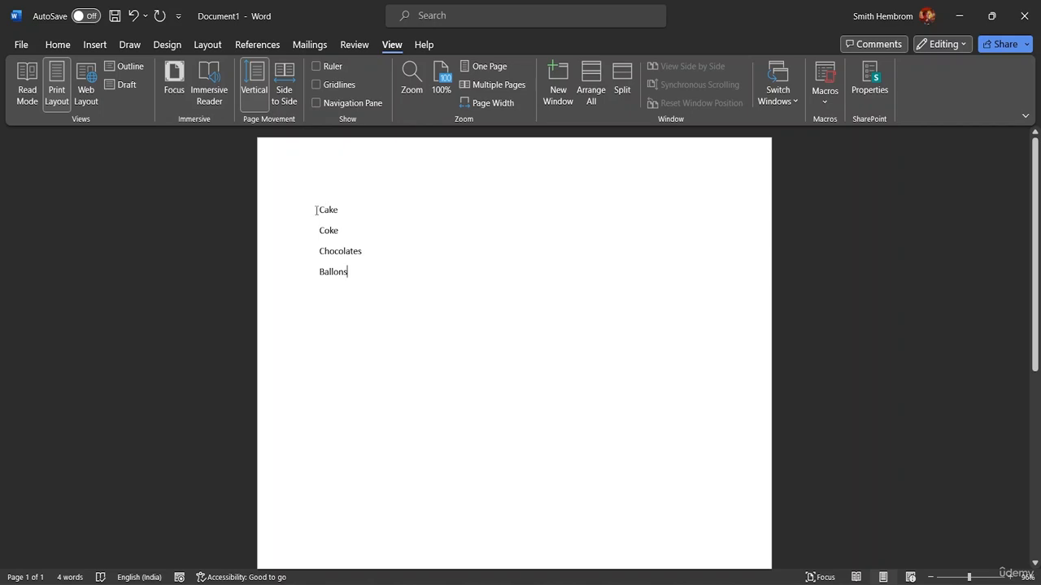
- Start recording a new macro named Macro1 with the shortcut Ctrl+Shift+B
{"action": "left_click", "coordinate": [830, 106]}
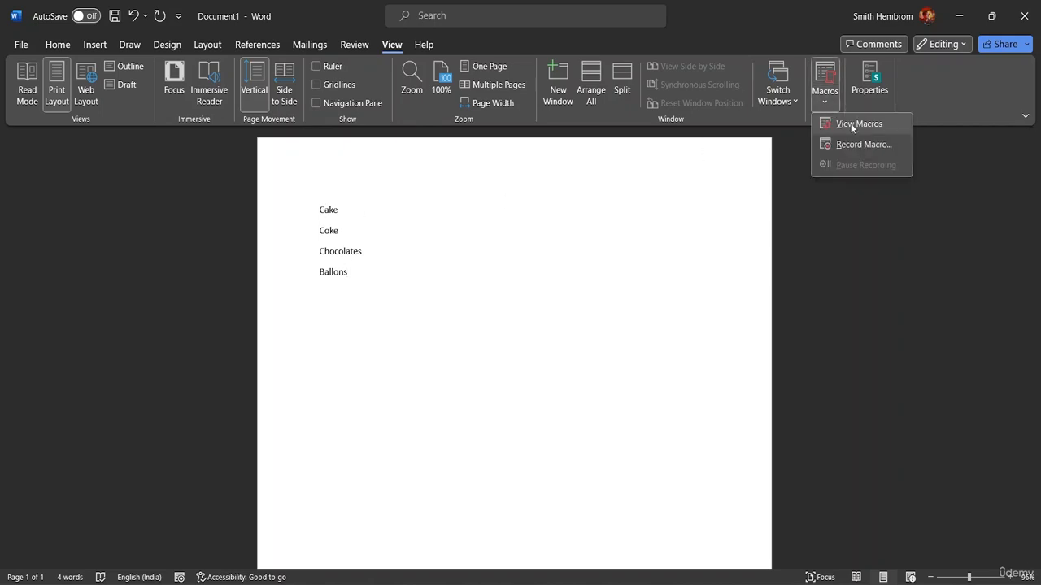
{"action": "left_click", "coordinate": [854, 144]}
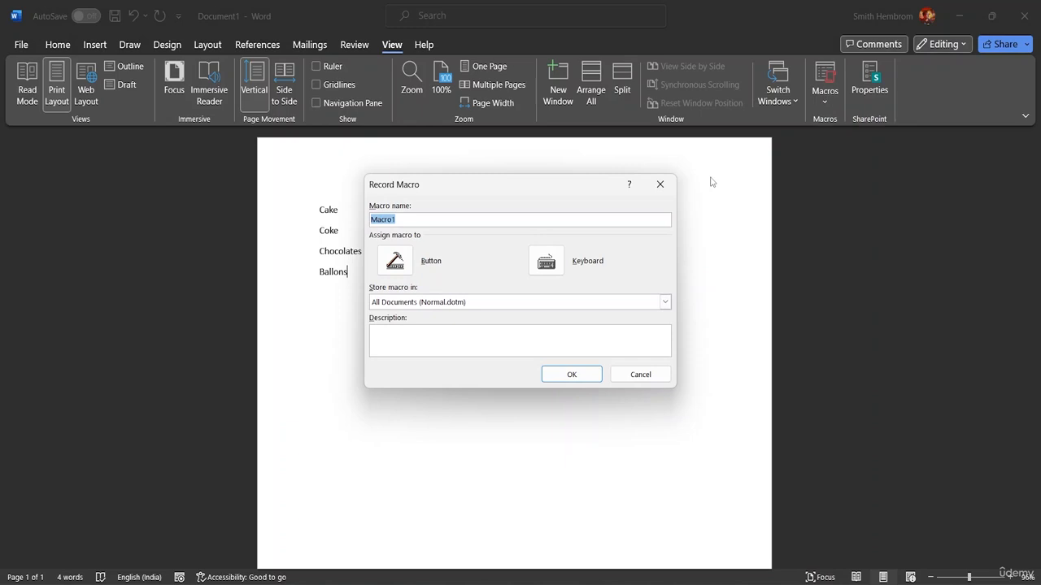
{"action": "left_click", "coordinate": [555, 266]}
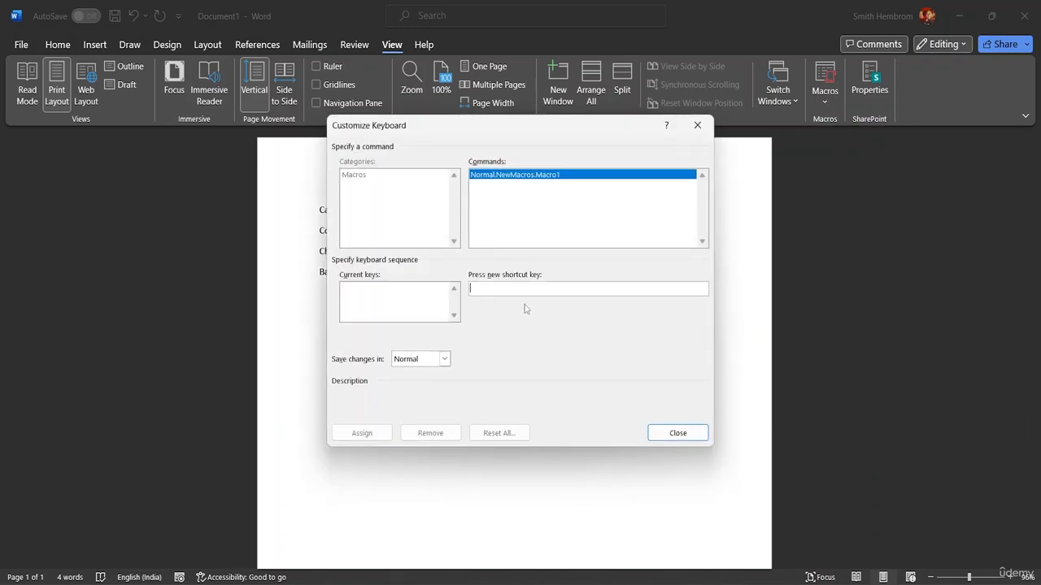
{"action": "key", "text": "ctrl+shift+b"}
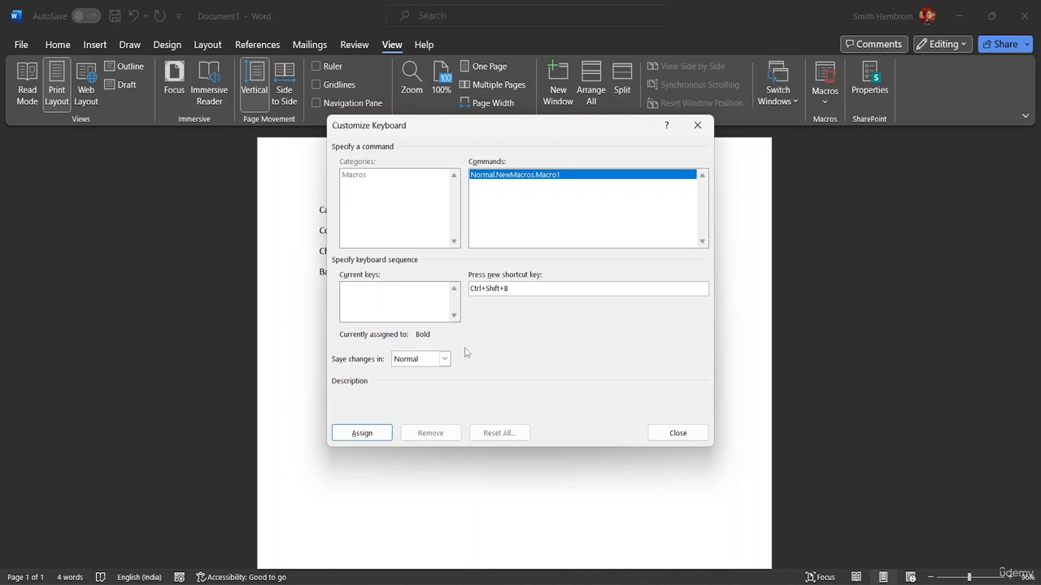
{"action": "left_click", "coordinate": [362, 434]}
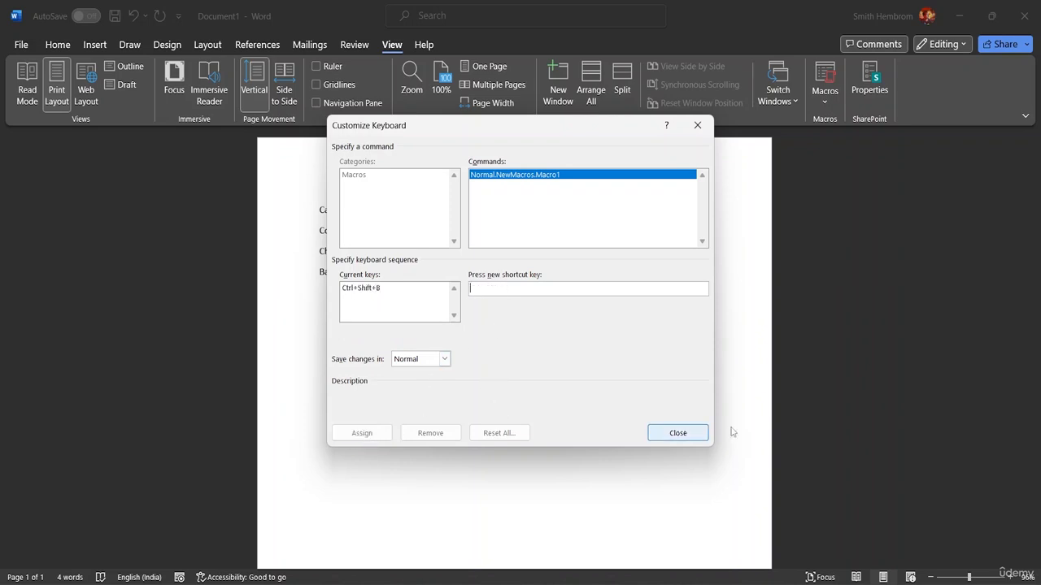
{"action": "left_click", "coordinate": [680, 433]}
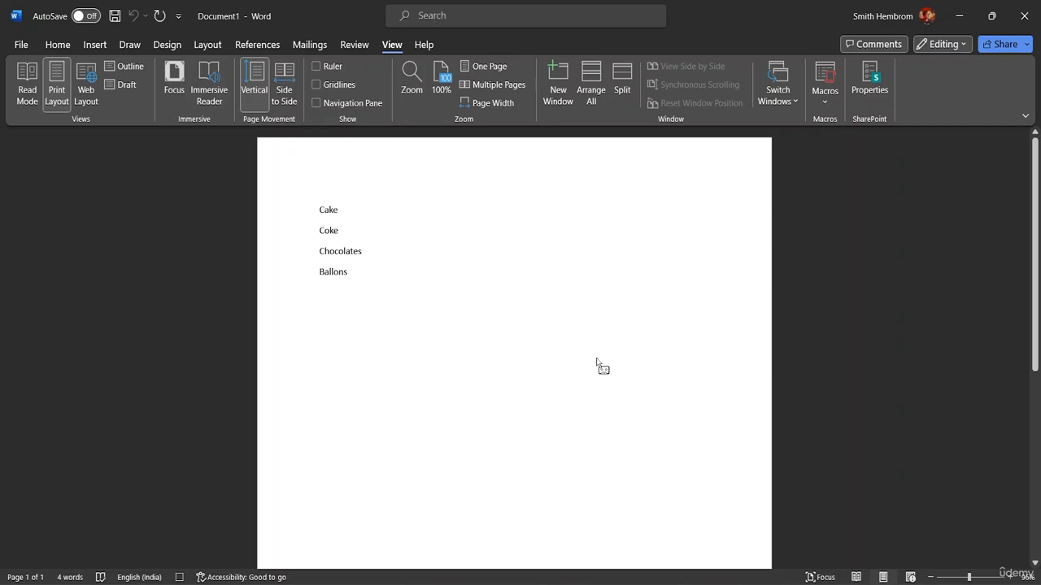
- Record wrapping the Cake line in parentheses, adding an opening and closing bracket, then stop the macro recording
{"action": "key", "text": "shift+Home"}
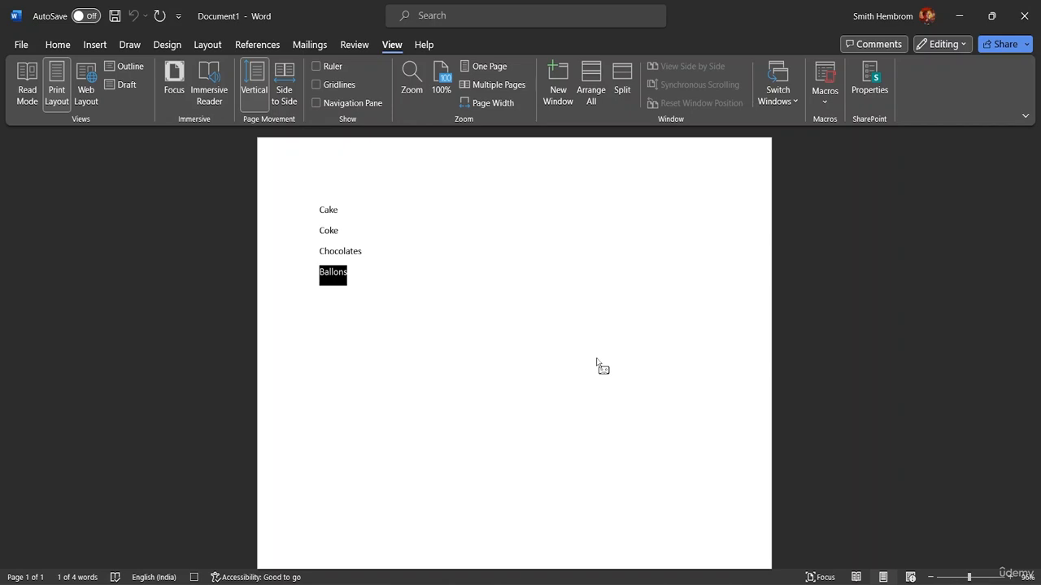
{"action": "left_click", "coordinate": [419, 302]}
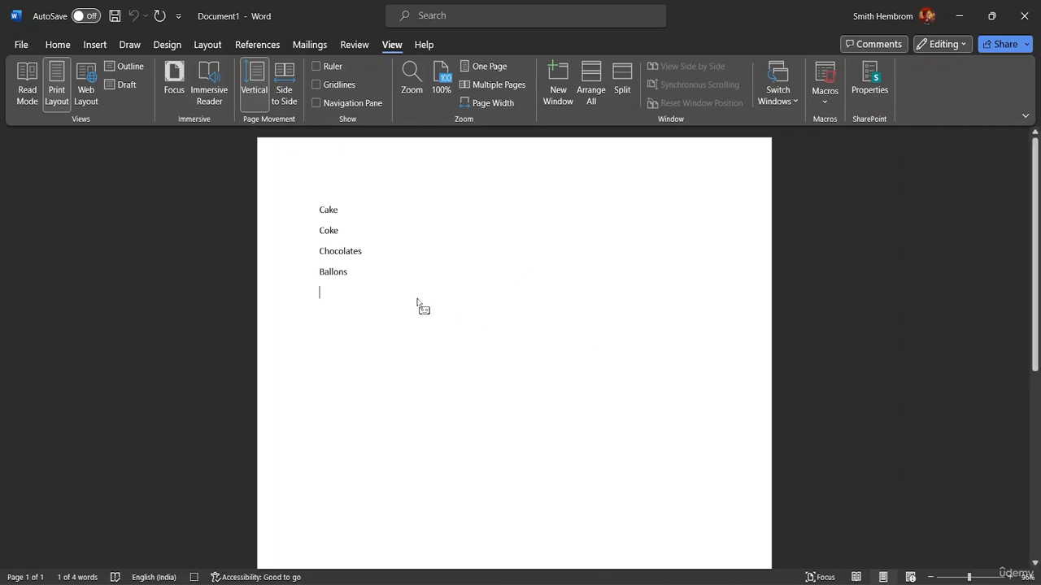
{"action": "left_click", "coordinate": [320, 212]}
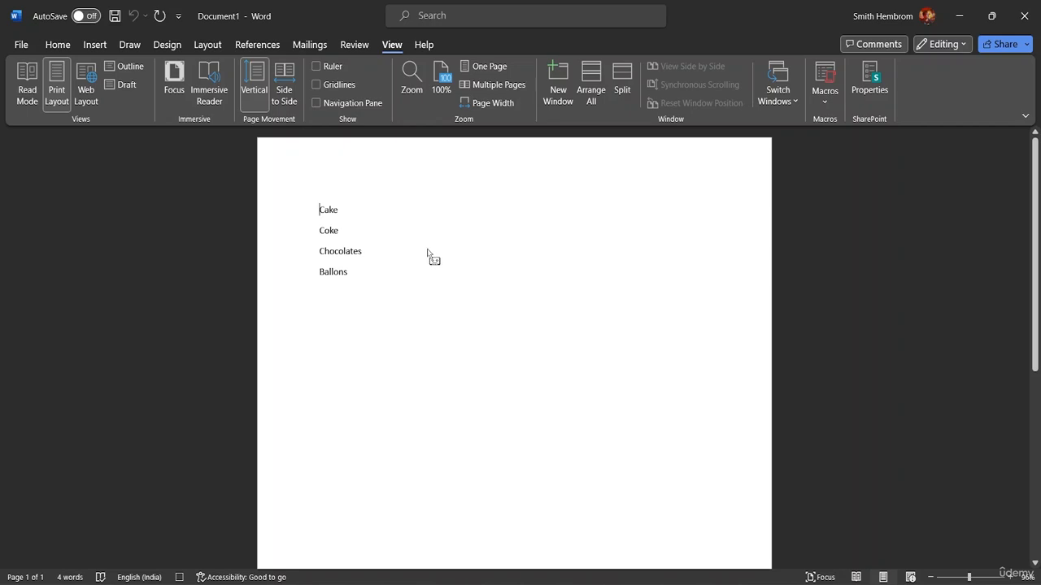
{"action": "type", "text": "("}
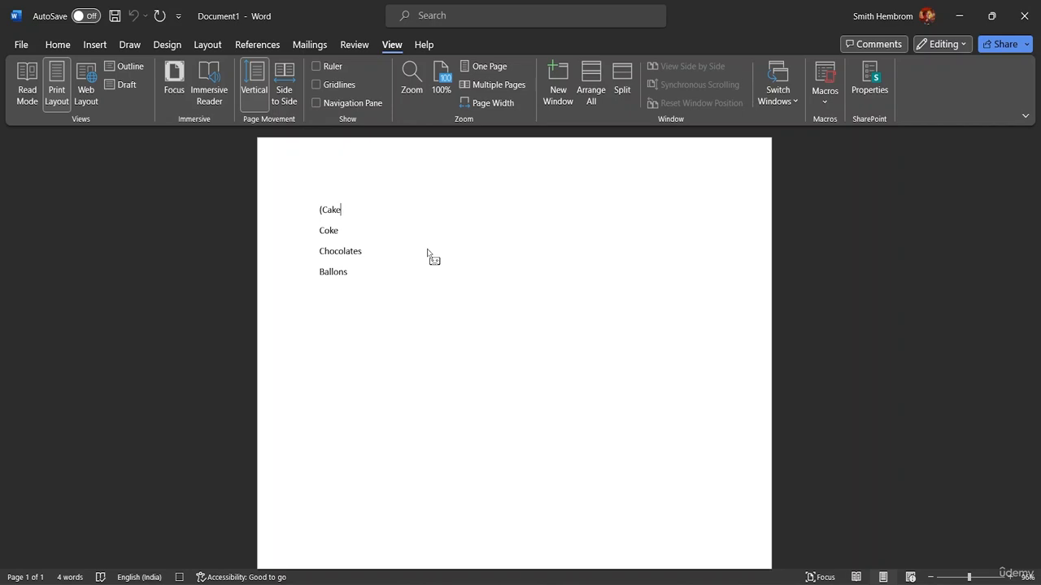
{"action": "type", "text": ")"}
{"action": "left_click", "coordinate": [824, 89]}
{"action": "left_click", "coordinate": [857, 144]}
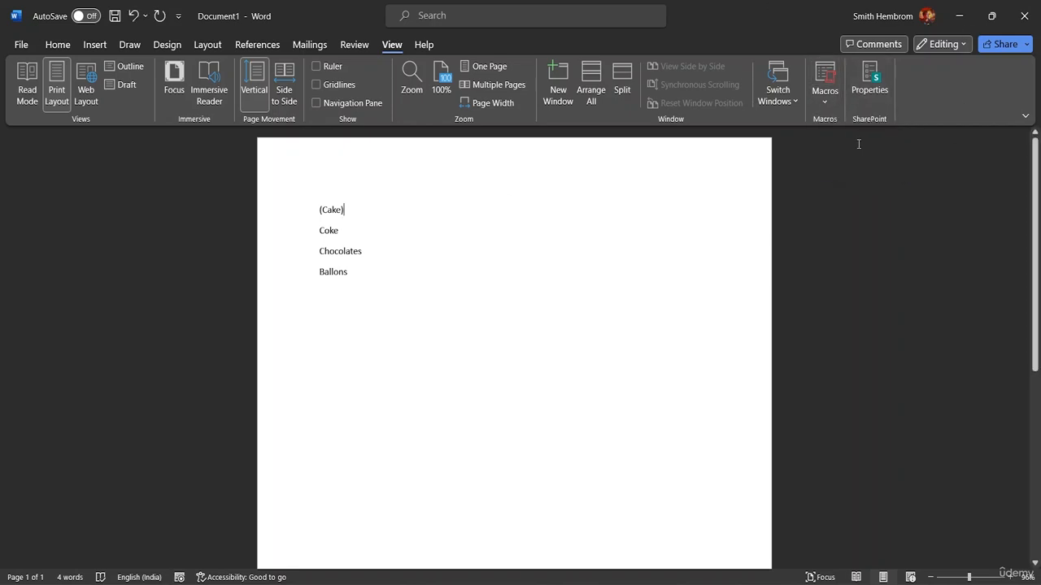
- Run the recorded macro with its shortcut on the Coke, Chocolates and Ballons lines
{"action": "left_click", "coordinate": [320, 230]}
{"action": "key", "text": "alt+b"}
{"action": "left_click", "coordinate": [319, 251]}
{"action": "key", "text": "alt+b"}
{"action": "left_click", "coordinate": [319, 274]}
{"action": "key", "text": "alt+b"}
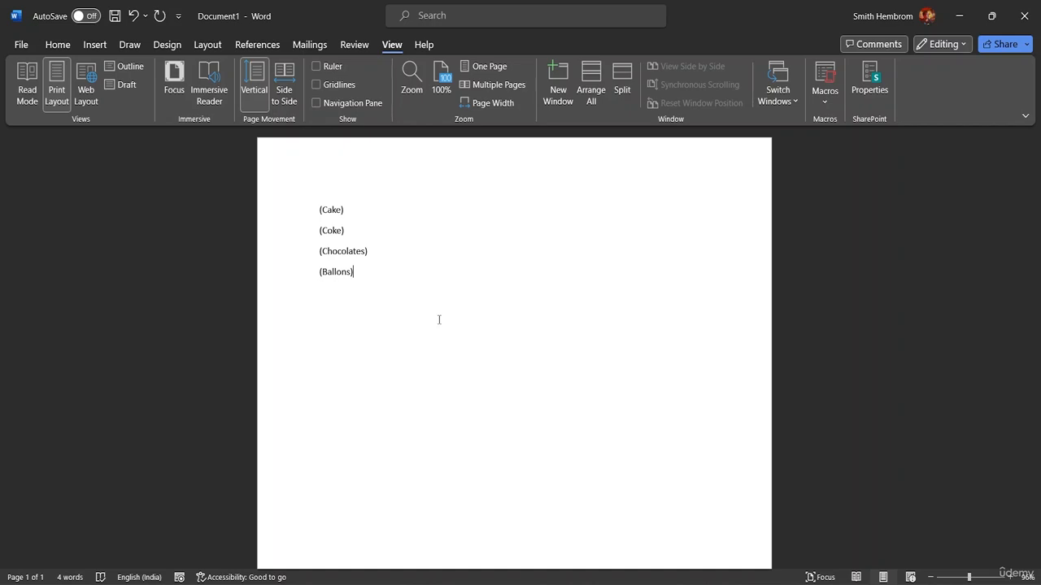
- Open Macro1's code for editing in the Visual Basic editor
{"action": "left_click", "coordinate": [828, 103]}
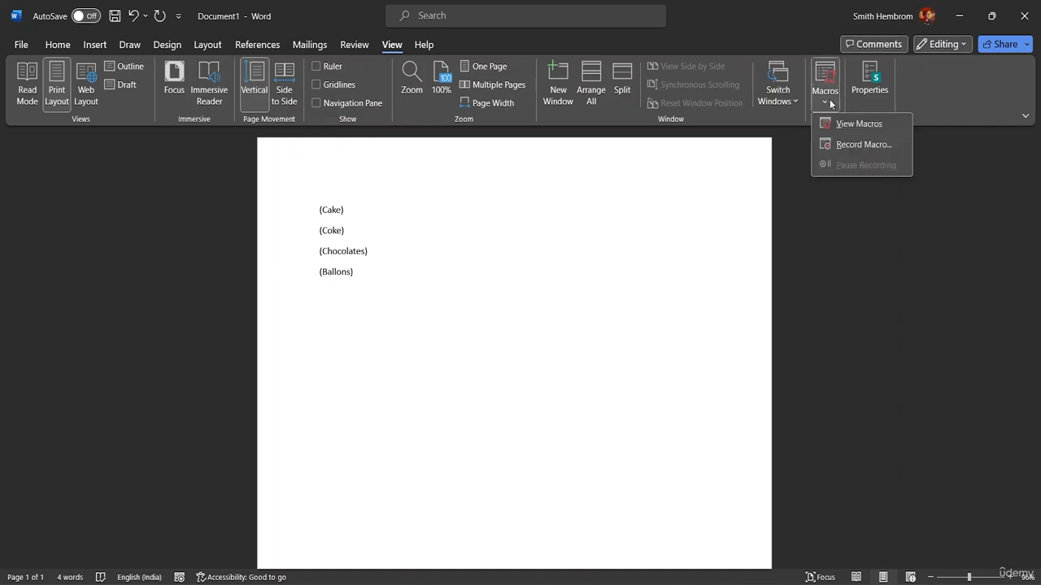
{"action": "left_click", "coordinate": [859, 122]}
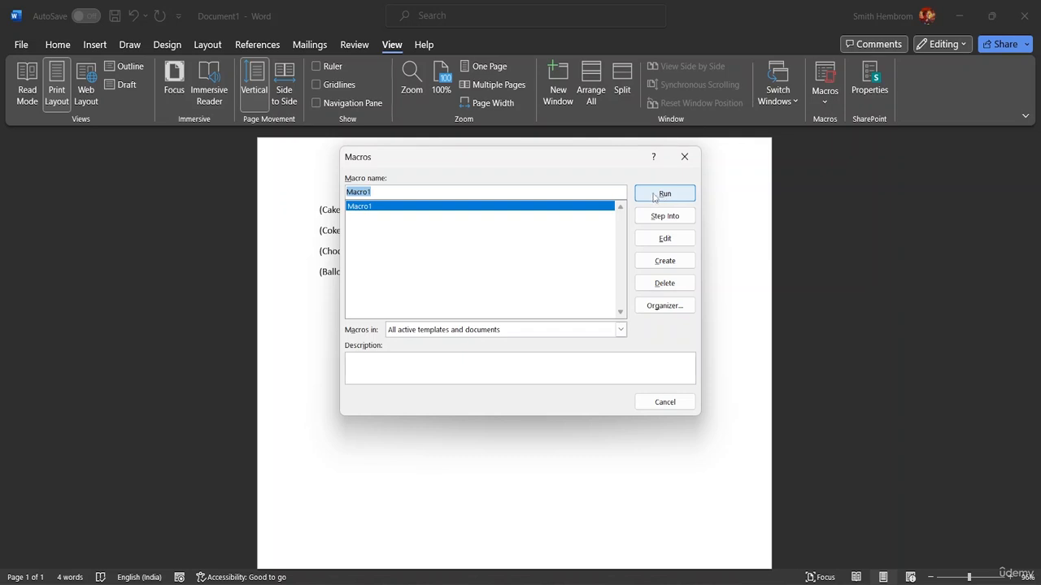
{"action": "left_click", "coordinate": [658, 240]}
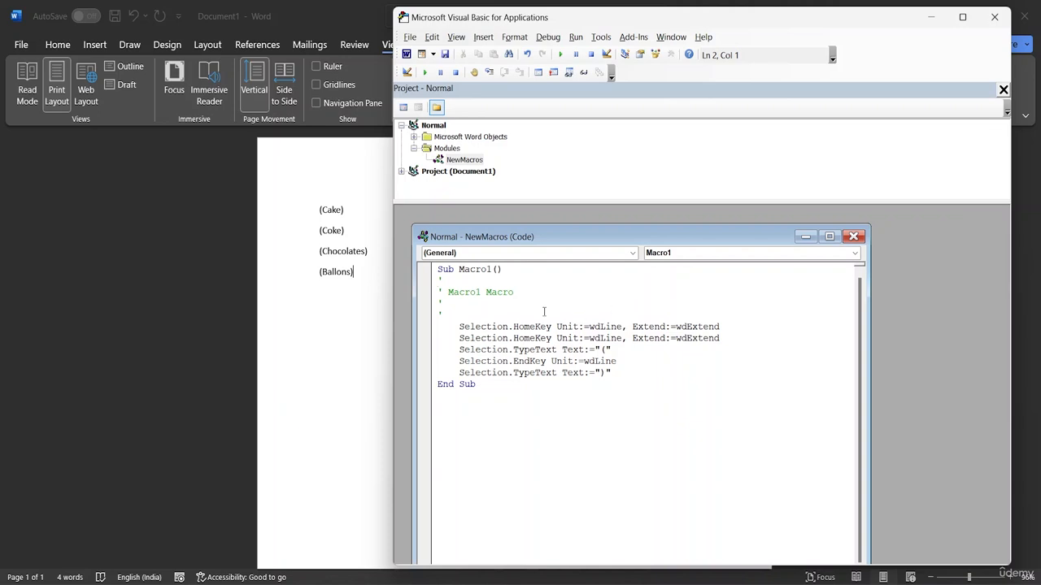
{"action": "left_click_drag", "start_coordinate": [613, 240], "coordinate": [645, 226]}
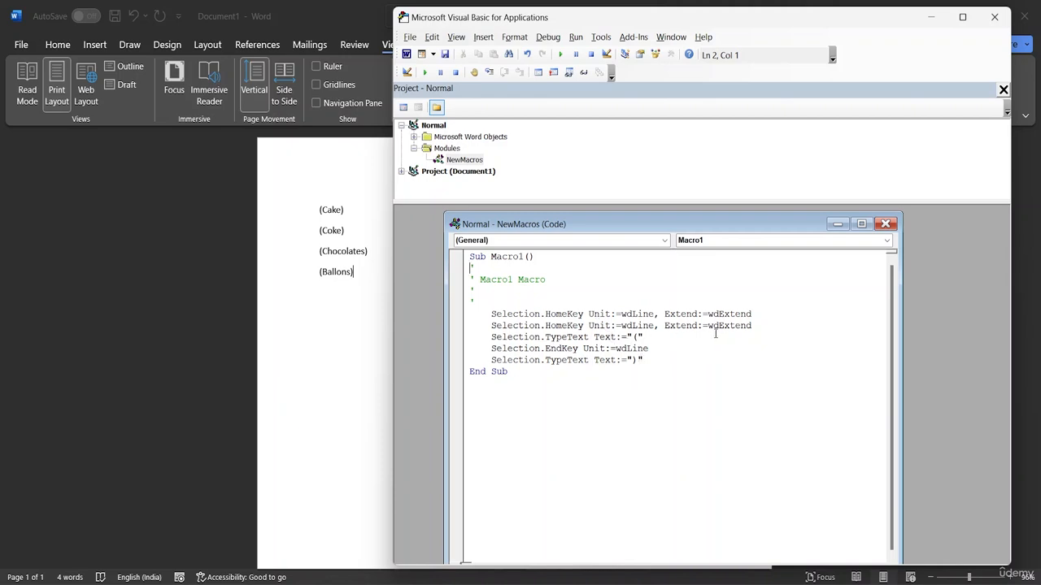
- Swap the characters in Macro1's two TypeText lines so the first types ")" and the last types "("
{"action": "left_click", "coordinate": [639, 360]}
{"action": "key", "text": "BackSpace"}
{"action": "type", "text": "("}
{"action": "left_click", "coordinate": [635, 338]}
{"action": "key", "text": "BackSpace"}
{"action": "type", "text": ")"}
{"action": "key", "text": "Return"}
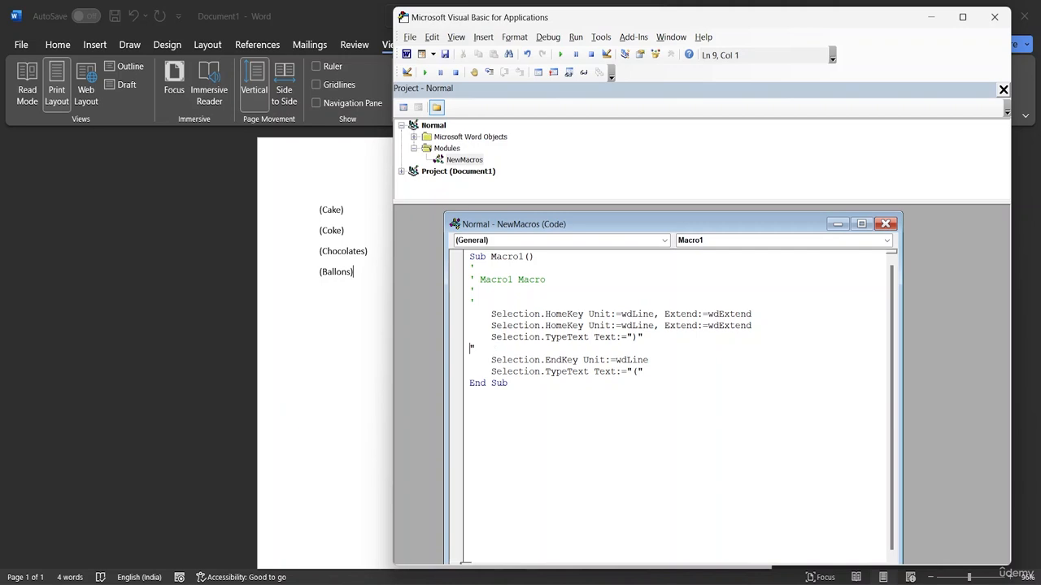
- Rejoin the split TypeText line in the code, leaving its text as an empty string
{"action": "key", "text": "Tab"}
{"action": "key", "text": "BackSpace"}
{"action": "key", "text": "BackSpace"}
{"action": "key", "text": "BackSpace"}
{"action": "key", "text": "BackSpace"}
{"action": "left_click", "coordinate": [673, 421]}
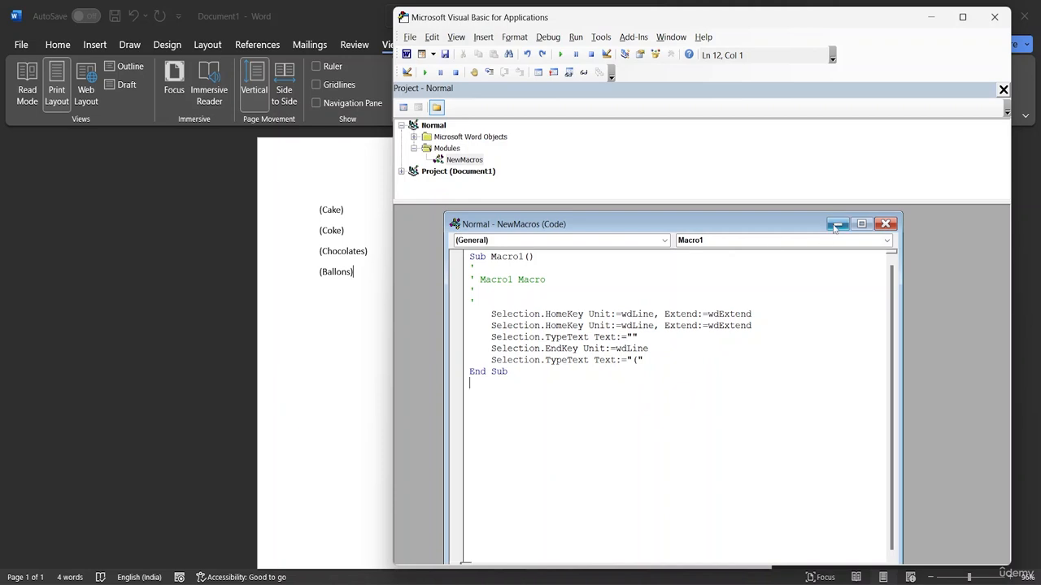
- Minimize the Visual Basic editor and run Macro1 from the macro list at the end of the Ballons line
{"action": "left_click", "coordinate": [837, 226]}
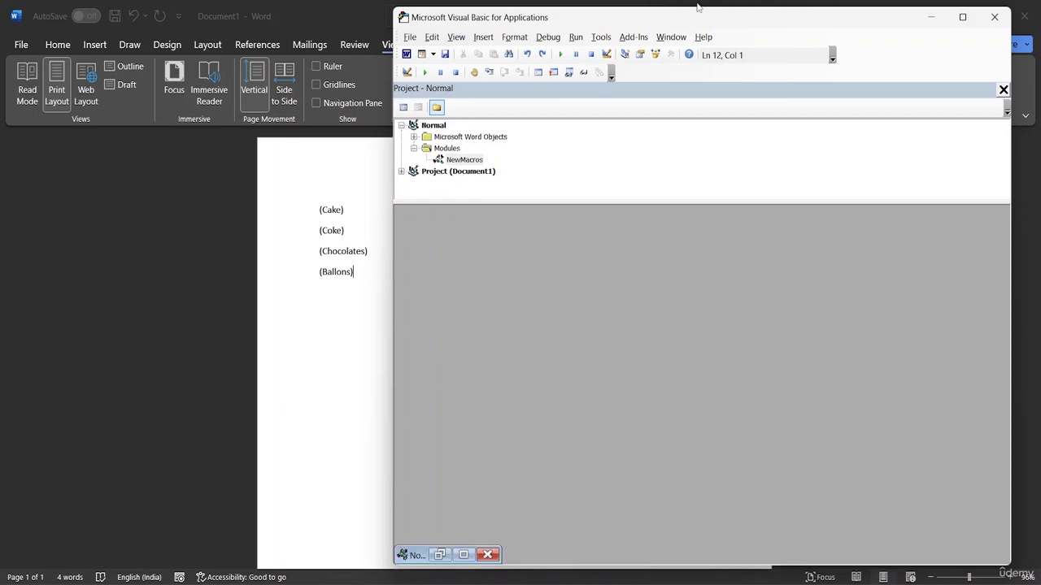
{"action": "left_click", "coordinate": [930, 16]}
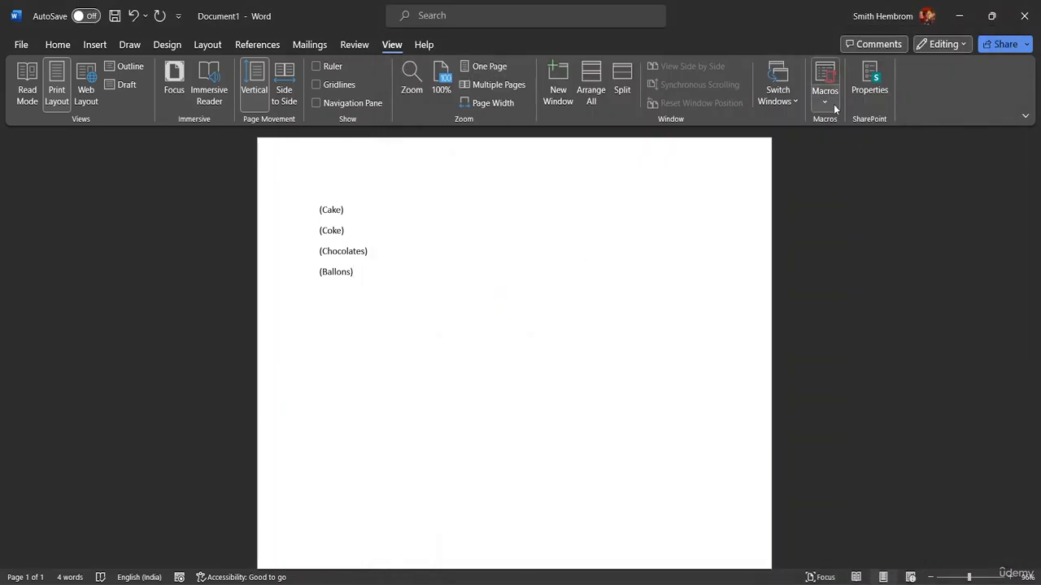
{"action": "left_click", "coordinate": [825, 101]}
{"action": "left_click", "coordinate": [843, 127]}
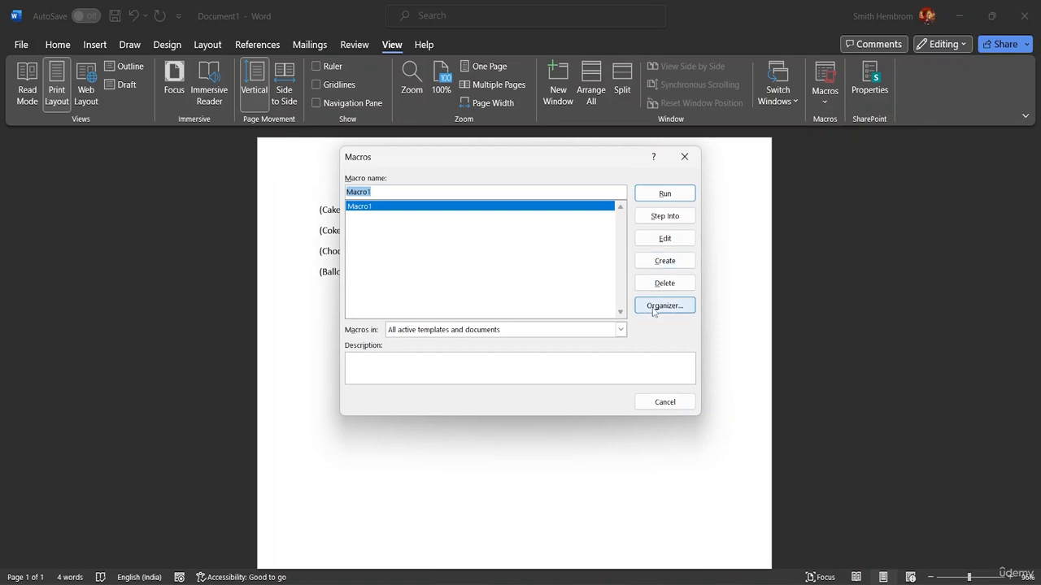
{"action": "left_click", "coordinate": [673, 195]}
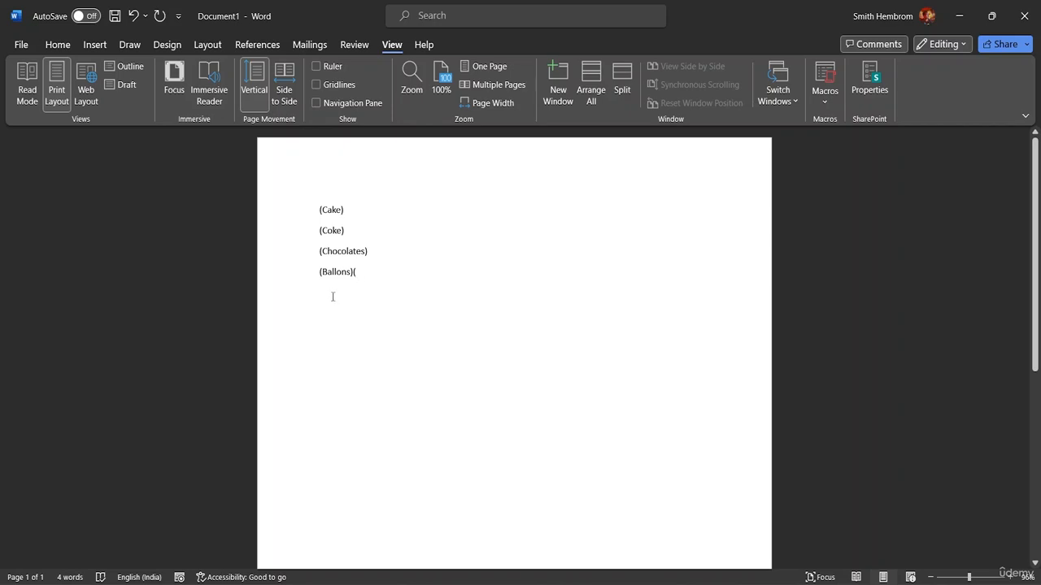
- Start a new empty line below the list
{"action": "key", "text": "Return"}
{"action": "type", "text": "("}
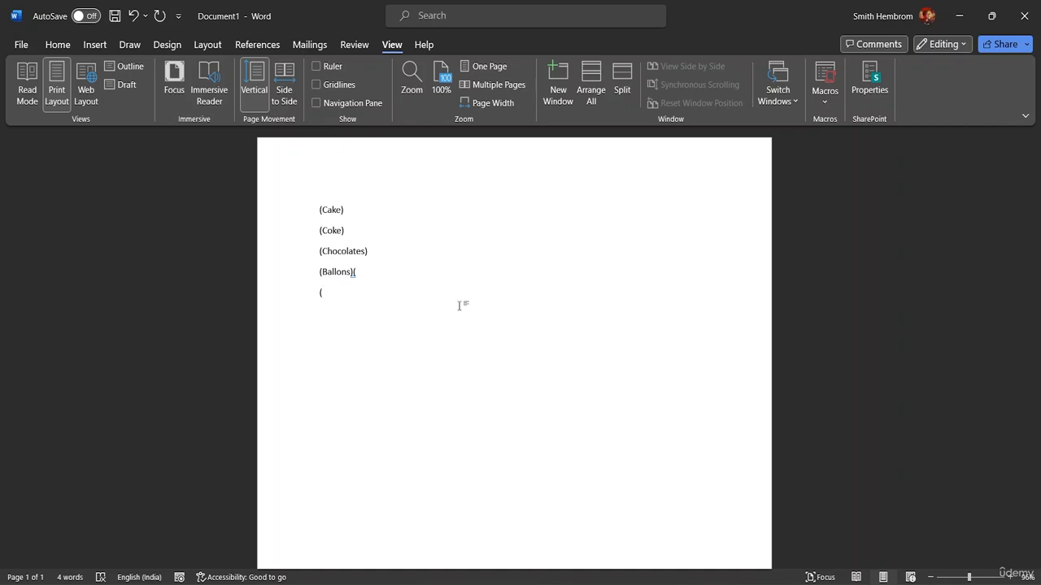
{"action": "key", "text": "BackSpace"}
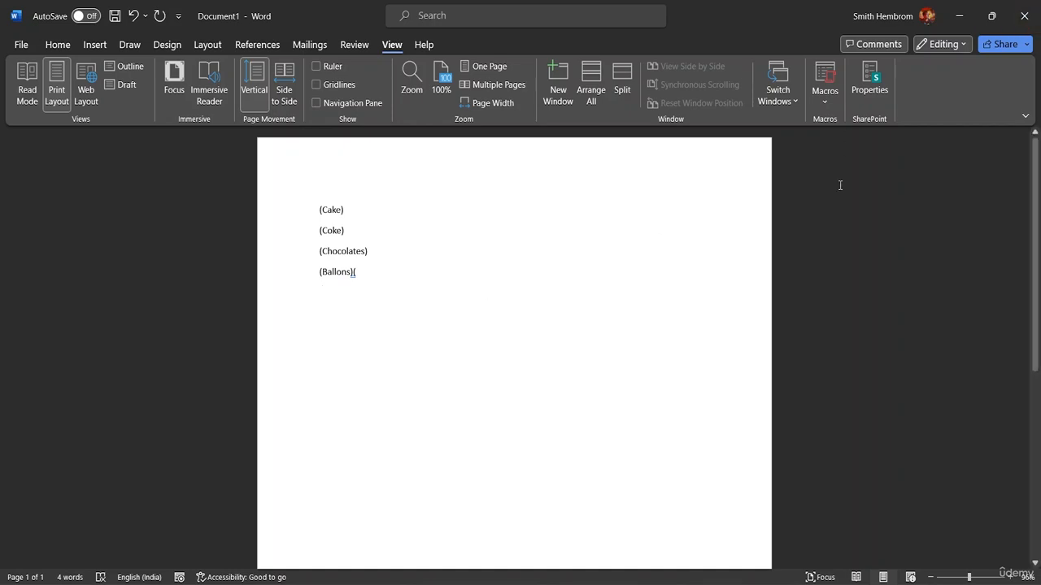
- Reopen Macro1's code in the Visual Basic editor and close the editor
{"action": "left_click", "coordinate": [824, 91]}
{"action": "left_click", "coordinate": [843, 123]}
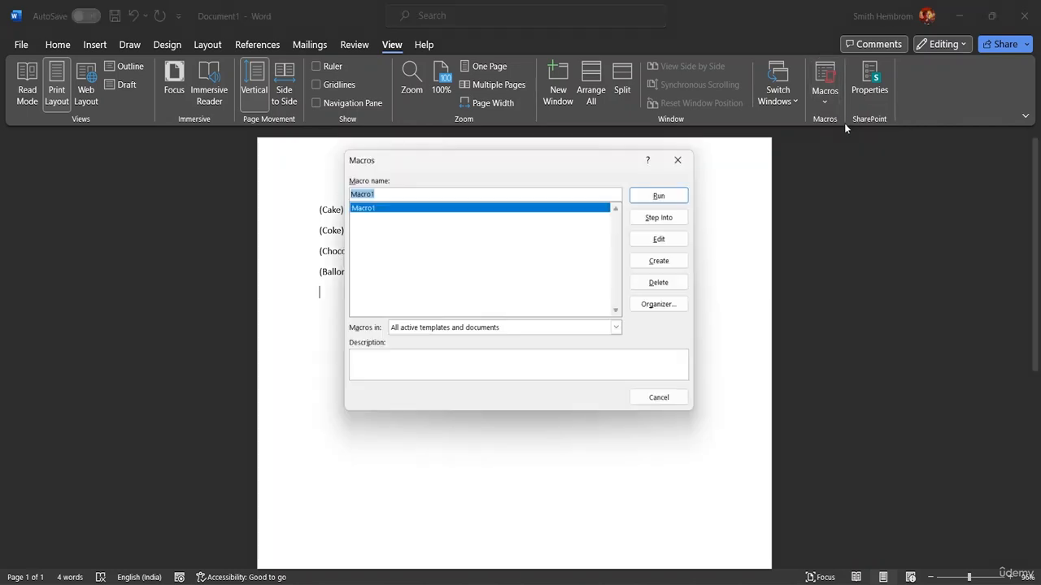
{"action": "left_click", "coordinate": [672, 240]}
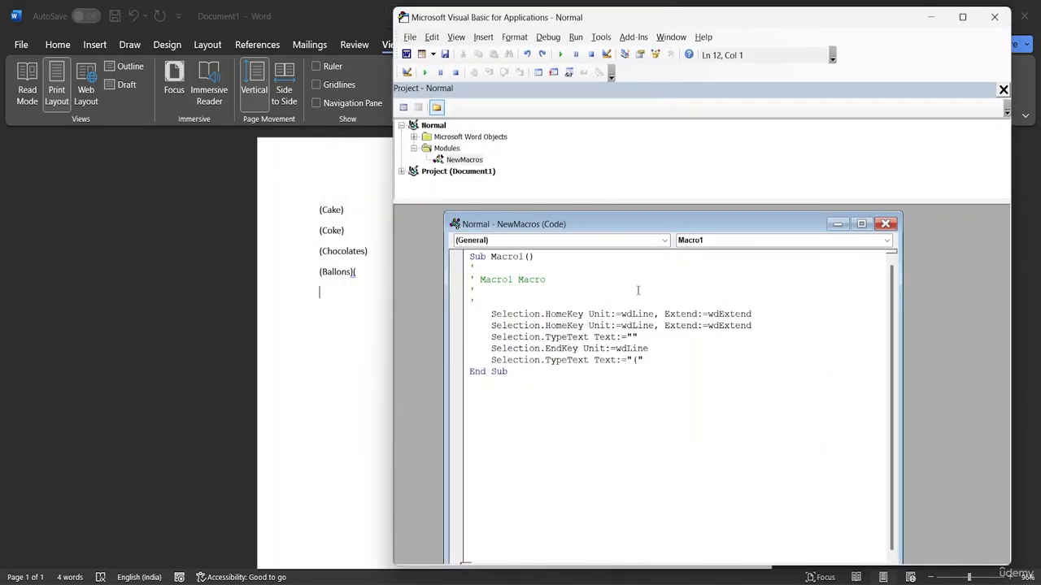
{"action": "left_click", "coordinate": [994, 16]}
{"action": "left_click", "coordinate": [825, 96]}
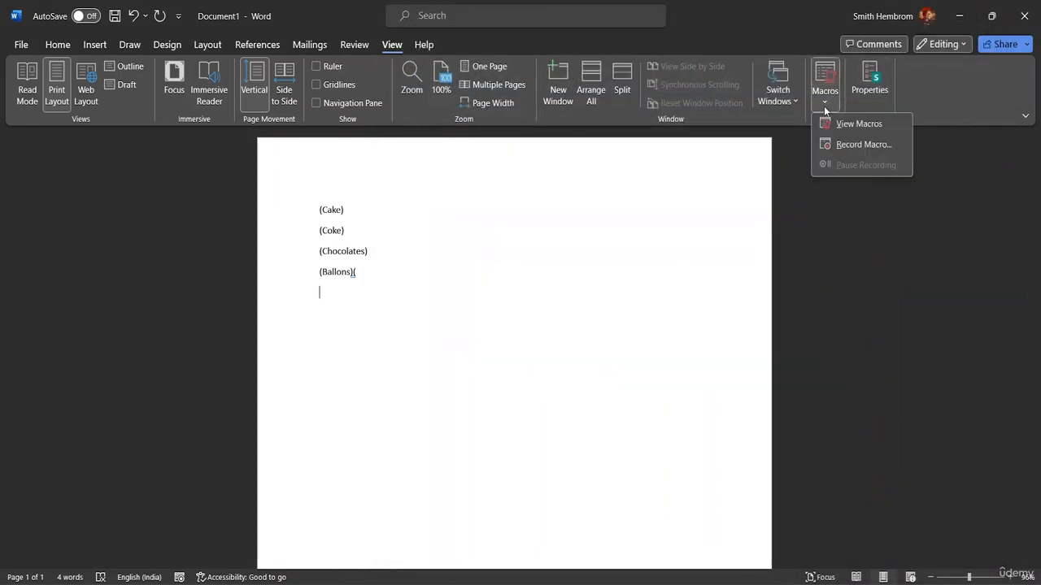
{"action": "left_click", "coordinate": [852, 126]}
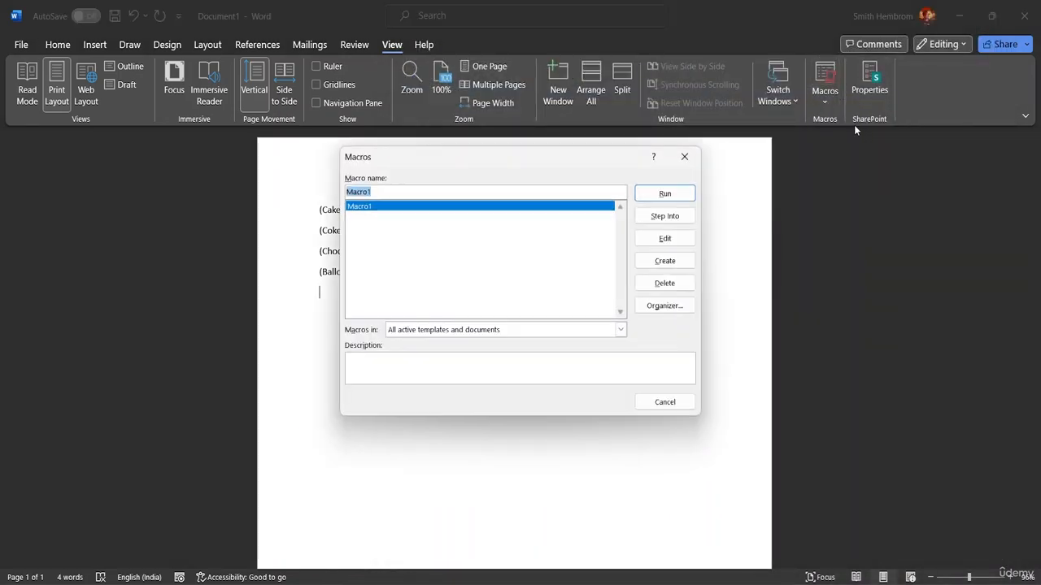
{"action": "left_click", "coordinate": [663, 283]}
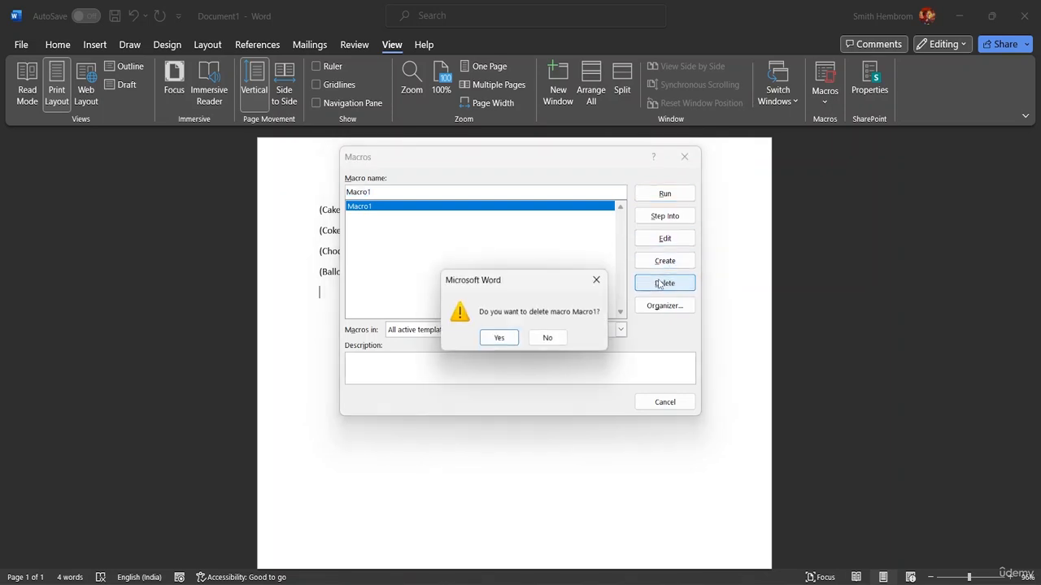
{"action": "left_click", "coordinate": [597, 280]}
{"action": "left_click", "coordinate": [650, 260]}
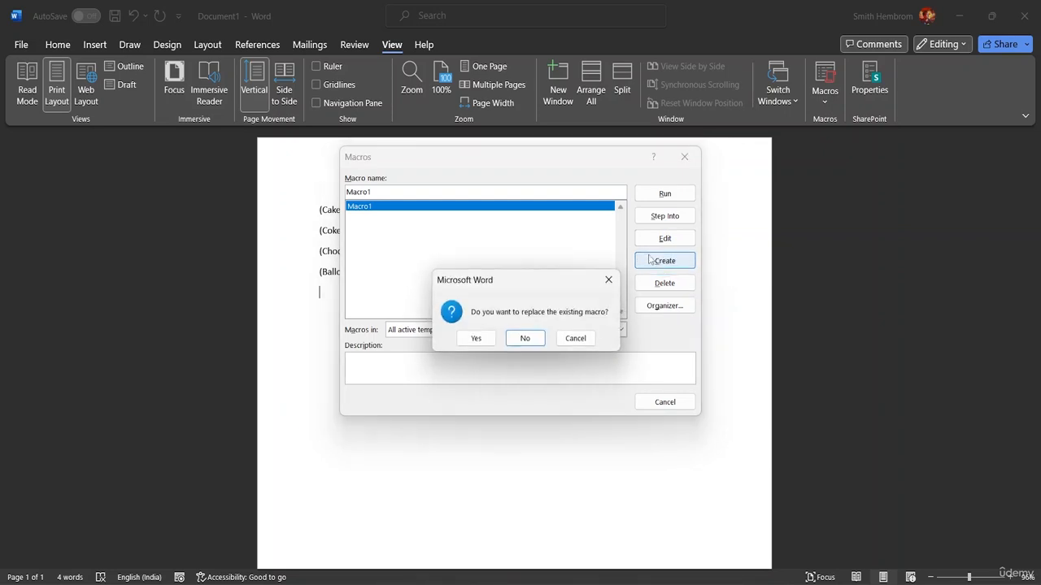
{"action": "left_click", "coordinate": [577, 338]}
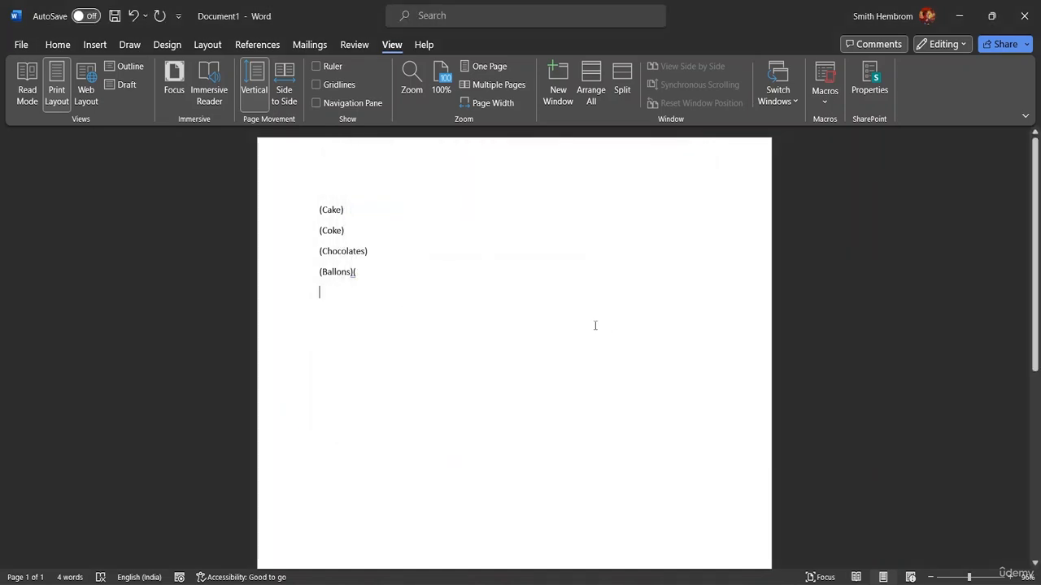
- Delete Macro1 from the macro list and close the Macros dialog
{"action": "left_click", "coordinate": [825, 93]}
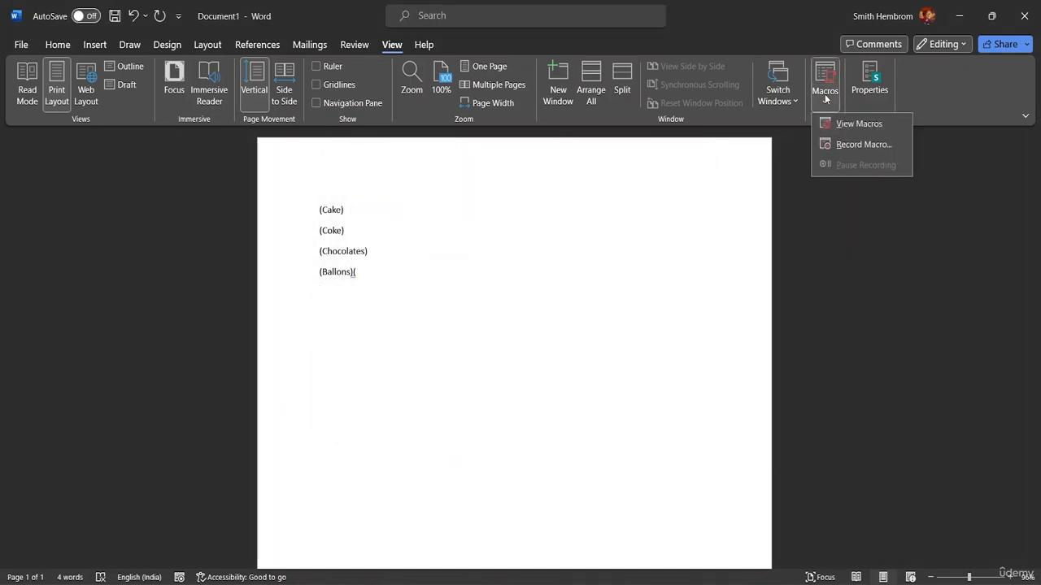
{"action": "left_click", "coordinate": [838, 124]}
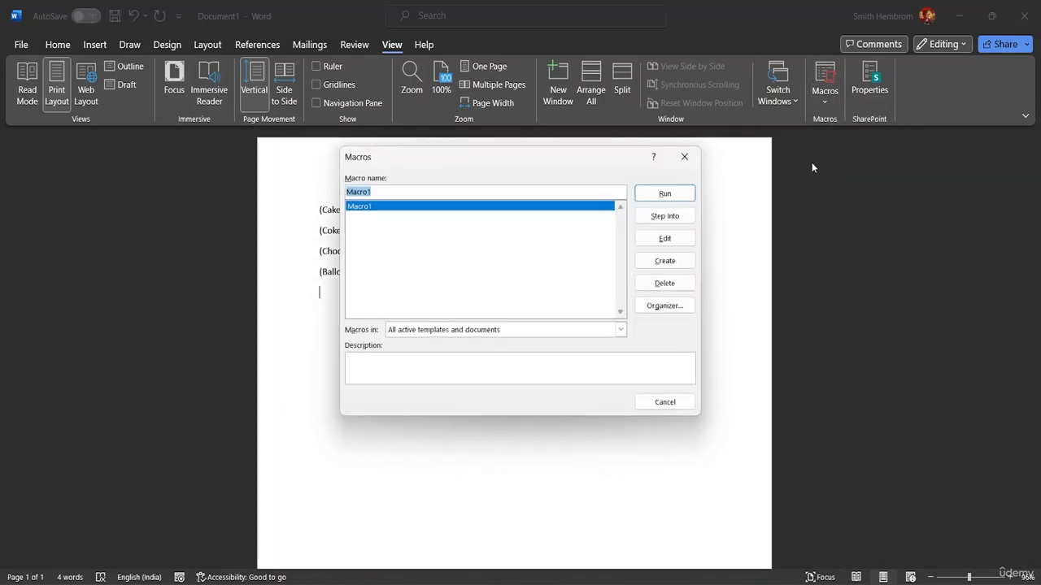
{"action": "left_click", "coordinate": [665, 283]}
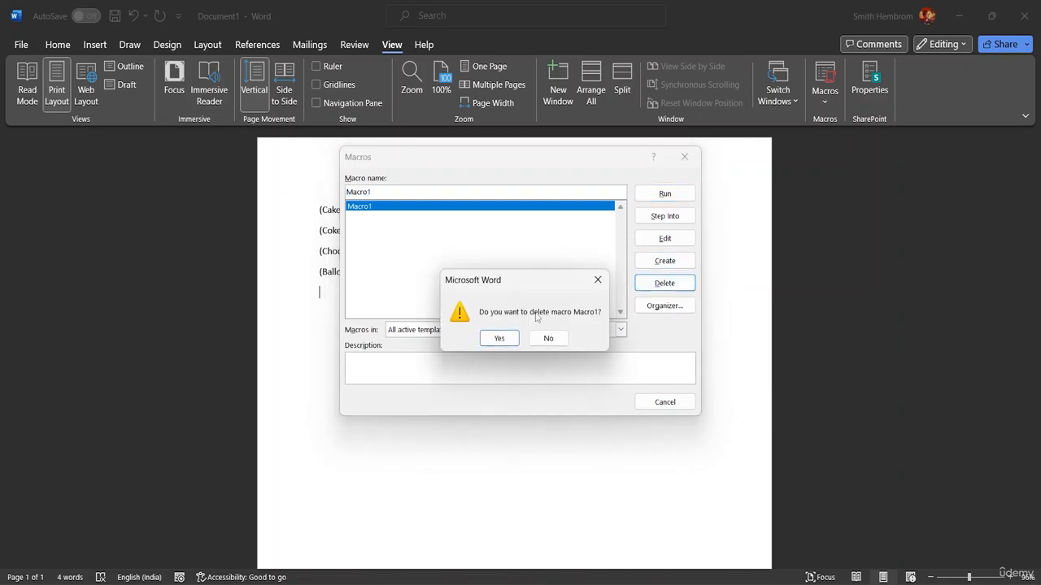
{"action": "left_click", "coordinate": [499, 340]}
{"action": "left_click", "coordinate": [664, 401]}
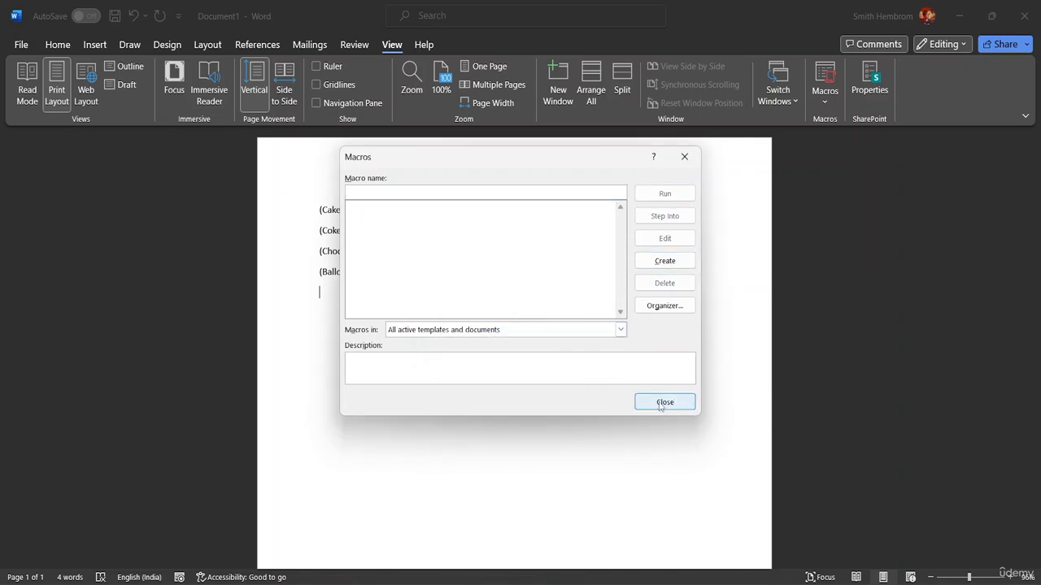
- Clear the list text from the document
{"action": "key", "text": "BackSpace"}
{"action": "key", "text": "BackSpace"}
{"action": "key", "text": "BackSpace"}
{"action": "key", "text": "BackSpace"}
{"action": "key", "text": "BackSpace"}
{"action": "key", "text": "BackSpace"}
{"action": "key", "text": "BackSpace"}
{"action": "key", "text": "BackSpace"}
{"action": "key", "text": "BackSpace"}
{"action": "key", "text": "BackSpace"}
{"action": "key", "text": "BackSpace"}
{"action": "key", "text": "BackSpace"}
{"action": "key", "text": "BackSpace"}
{"action": "key", "text": "BackSpace"}
{"action": "key", "text": "BackSpace"}
{"action": "key", "text": "BackSpace"}
{"action": "key", "text": "BackSpace"}
{"action": "key", "text": "BackSpace"}
{"action": "key", "text": "BackSpace"}
{"action": "key", "text": "BackSpace"}
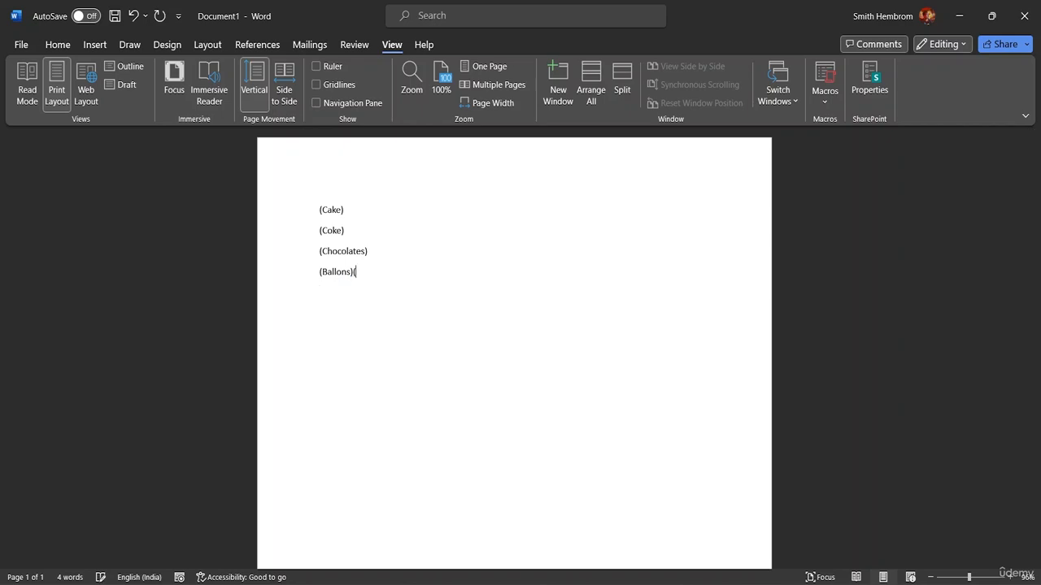
{"action": "key", "text": "BackSpace"}
{"action": "key", "text": "BackSpace"}
{"action": "key", "text": "BackSpace"}
{"action": "key", "text": "BackSpace"}
{"action": "key", "text": "BackSpace"}
{"action": "key", "text": "BackSpace"}
{"action": "key", "text": "BackSpace"}
{"action": "key", "text": "BackSpace"}
{"action": "key", "text": "BackSpace"}
{"action": "key", "text": "BackSpace"}
{"action": "key", "text": "BackSpace"}
{"action": "key", "text": "BackSpace"}
{"action": "key", "text": "BackSpace"}
{"action": "key", "text": "BackSpace"}
{"action": "key", "text": "BackSpace"}
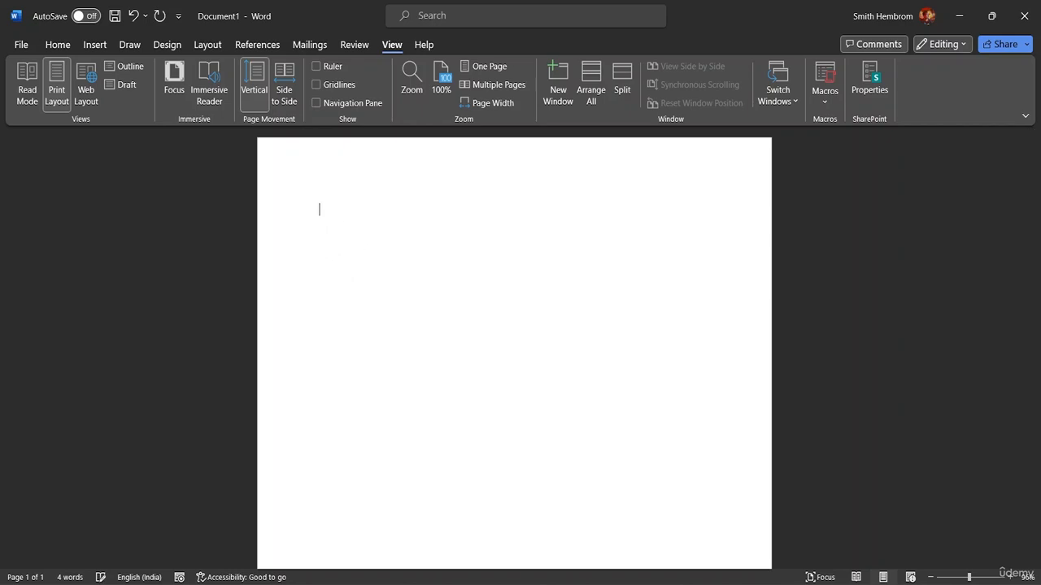